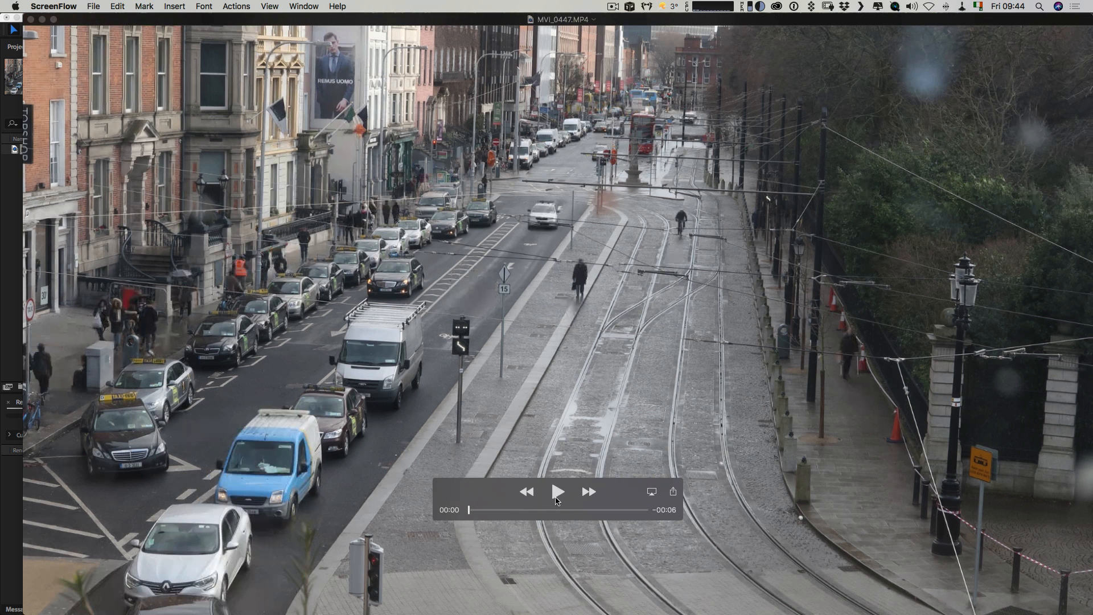
Play the MVI_0447.MP4 street clip through to its end, then close the player to return to After Effects.
click(558, 493)
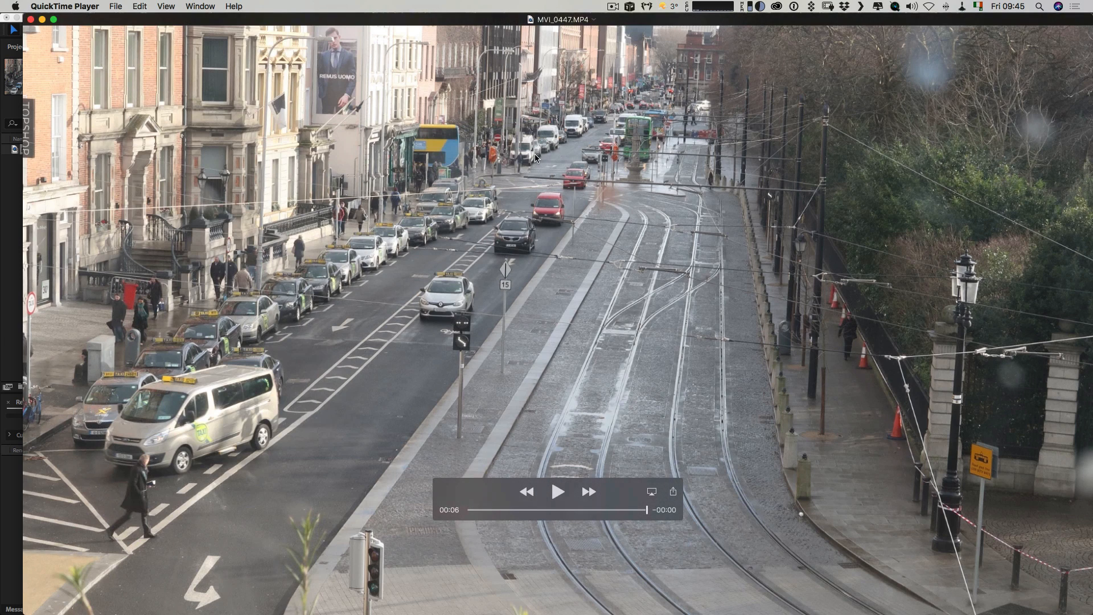
click(31, 19)
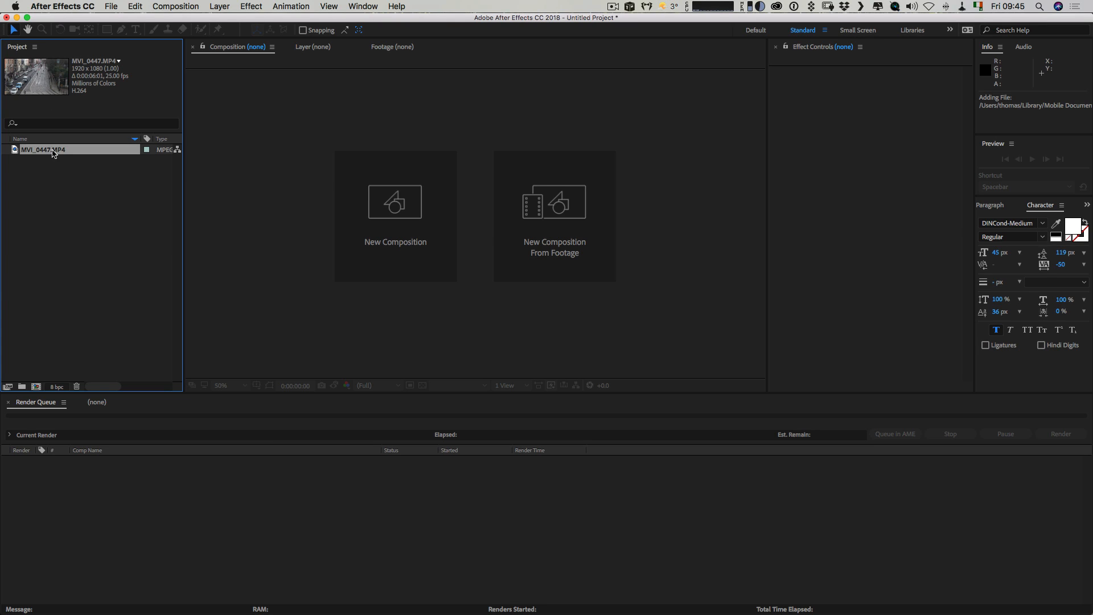
Create a new composition from the MVI_0447.MP4 footage and enlarge the composition viewer area.
drag(53, 152, 36, 386)
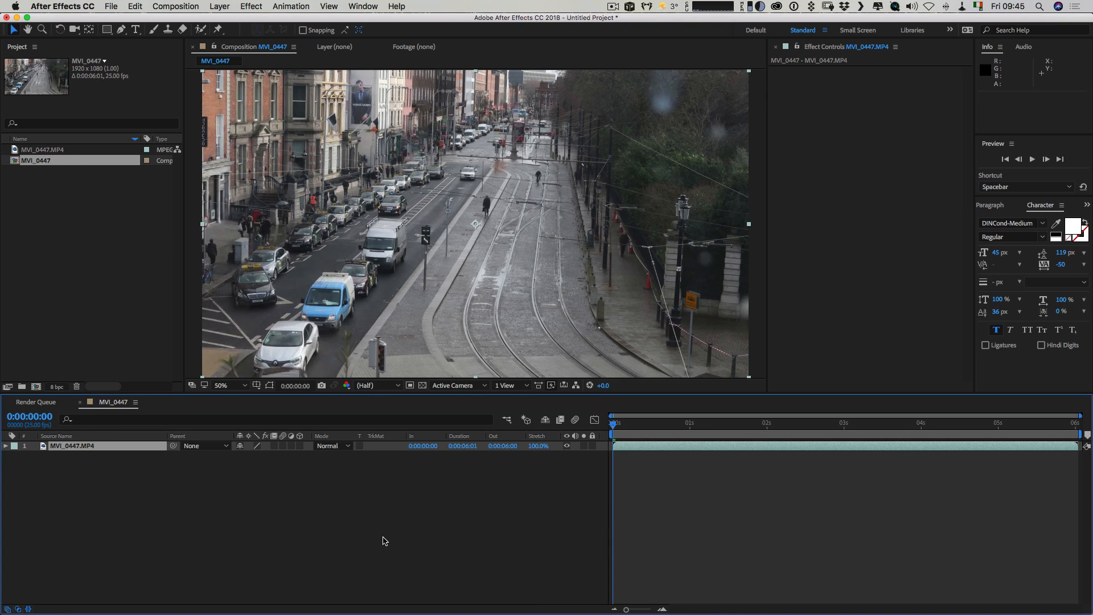
click(385, 539)
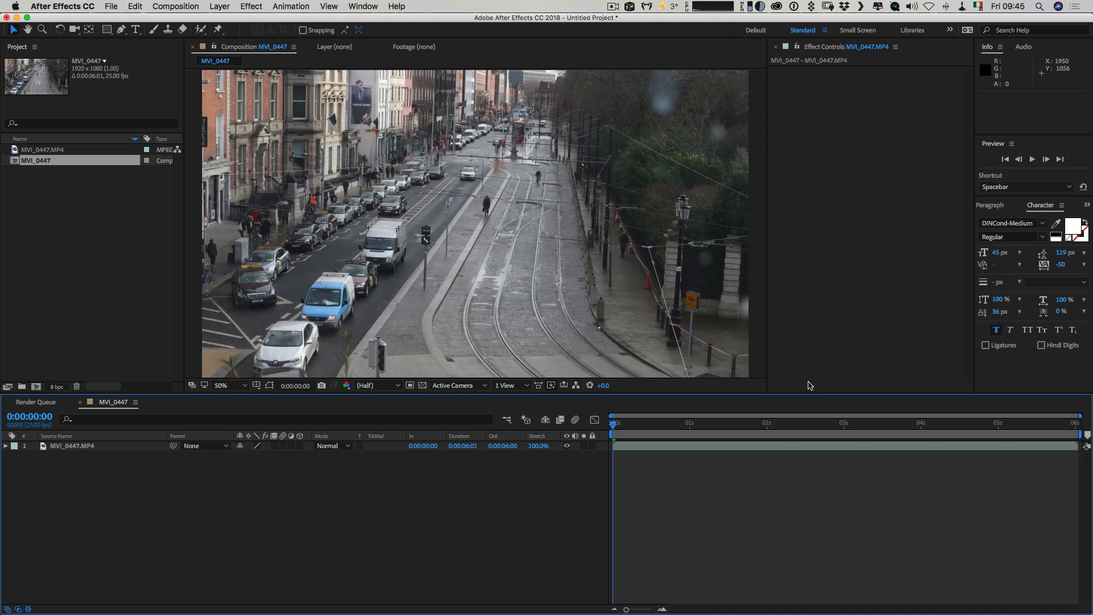
drag(765, 392, 799, 412)
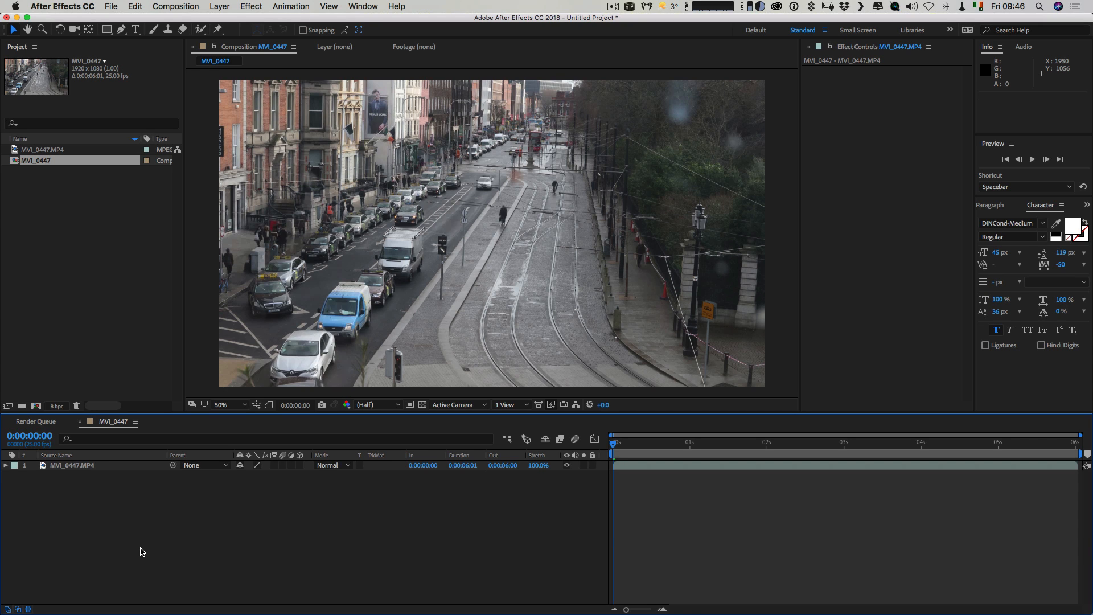
Create a 1920 x 1080 px solid layer coloured black (000000) above the footage.
key(super+y)
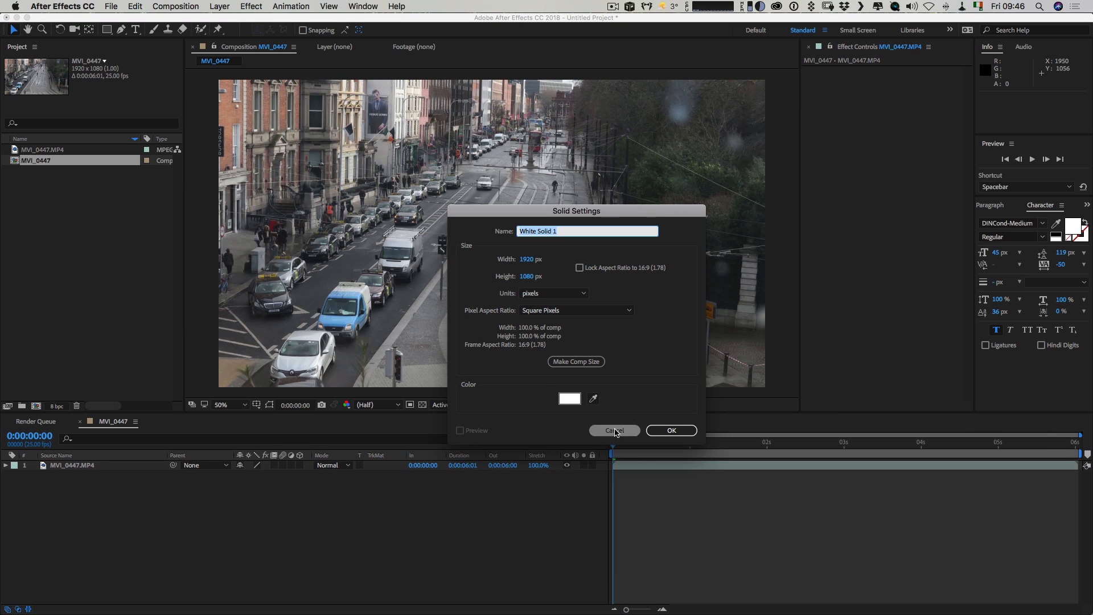
click(576, 398)
click(696, 397)
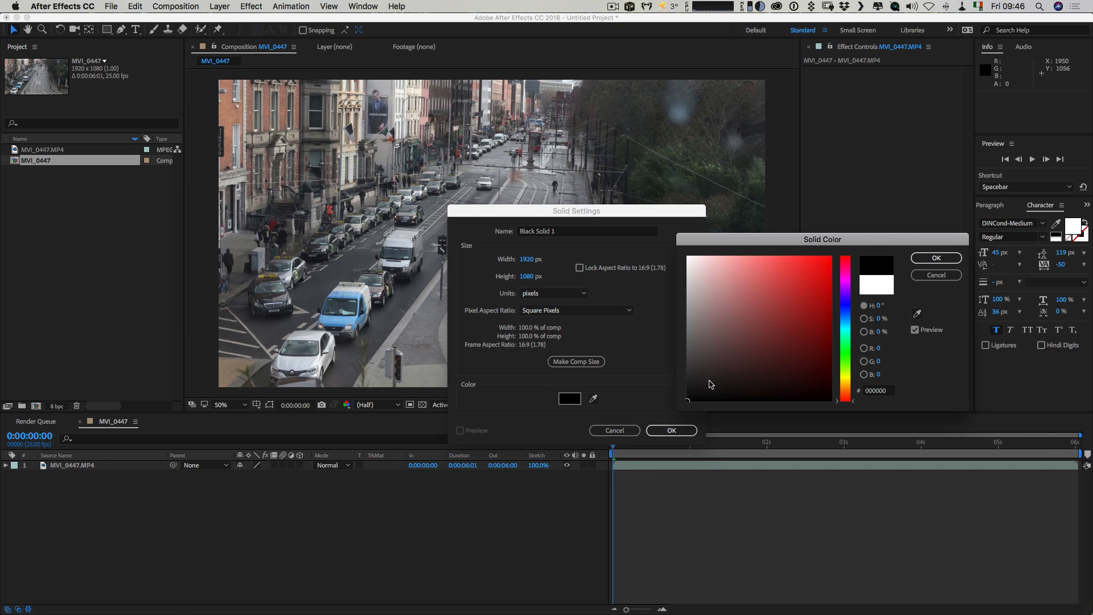
click(960, 257)
click(680, 430)
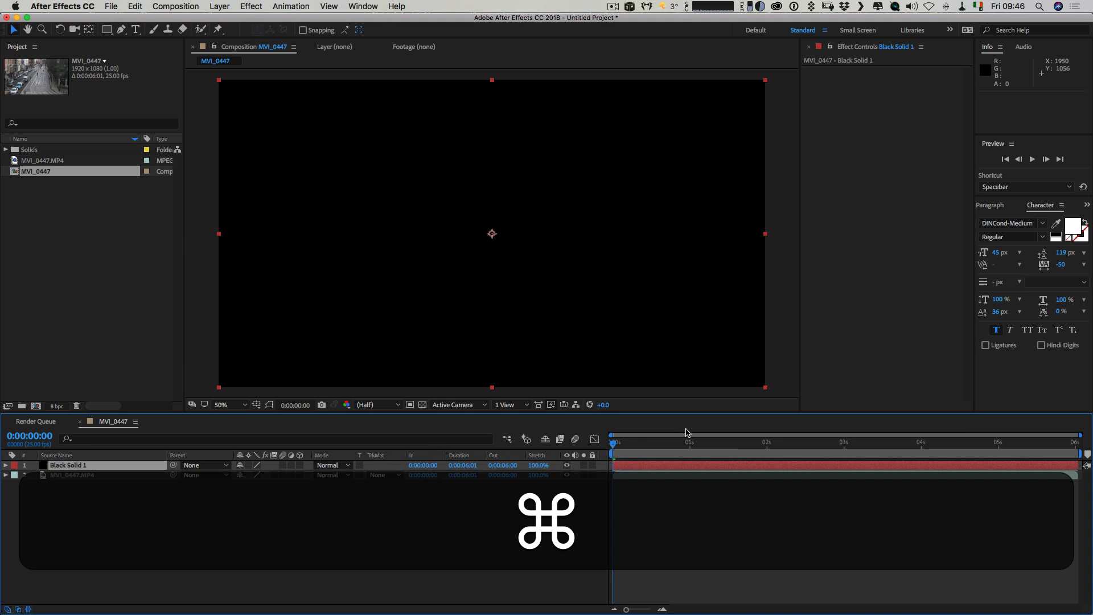
Add a second 1920 x 1080 px solid coloured white (FFFFFF) above the black solid.
key(super+y)
click(569, 398)
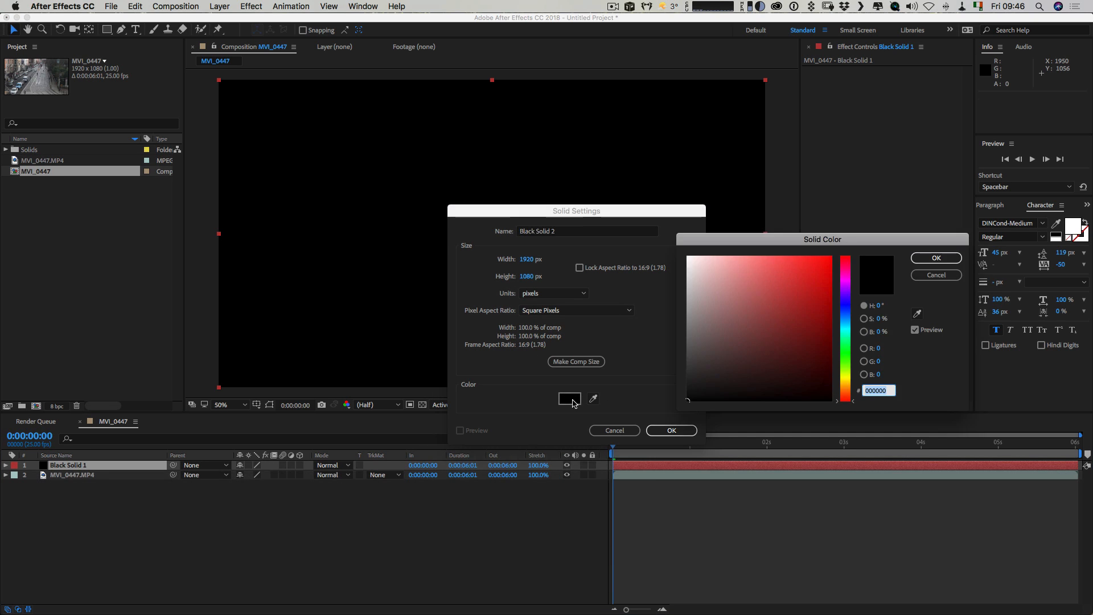
drag(708, 266, 652, 245)
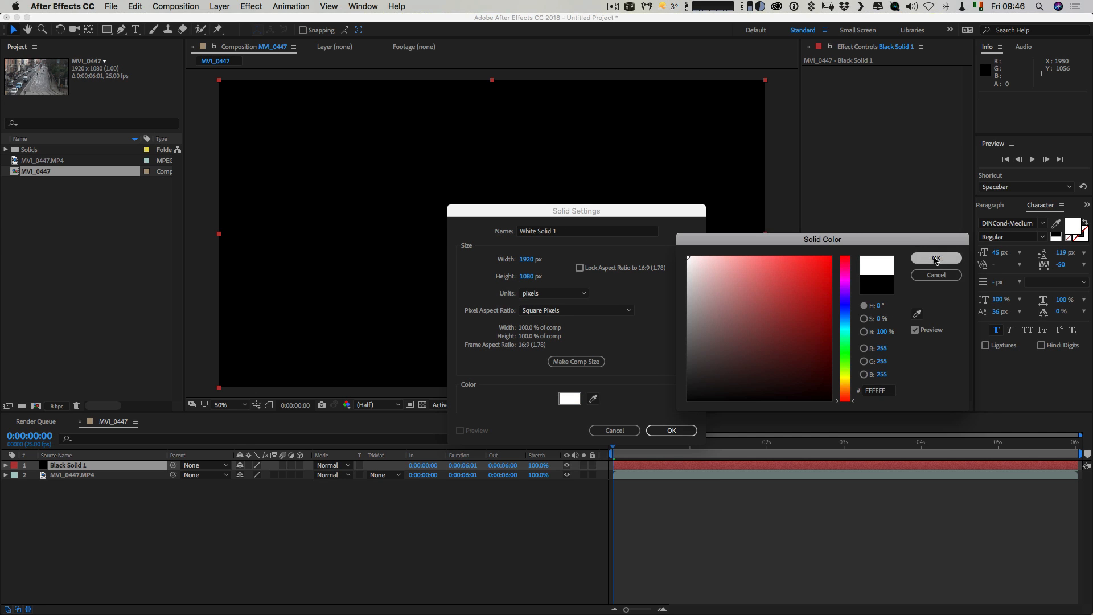
click(936, 258)
click(678, 430)
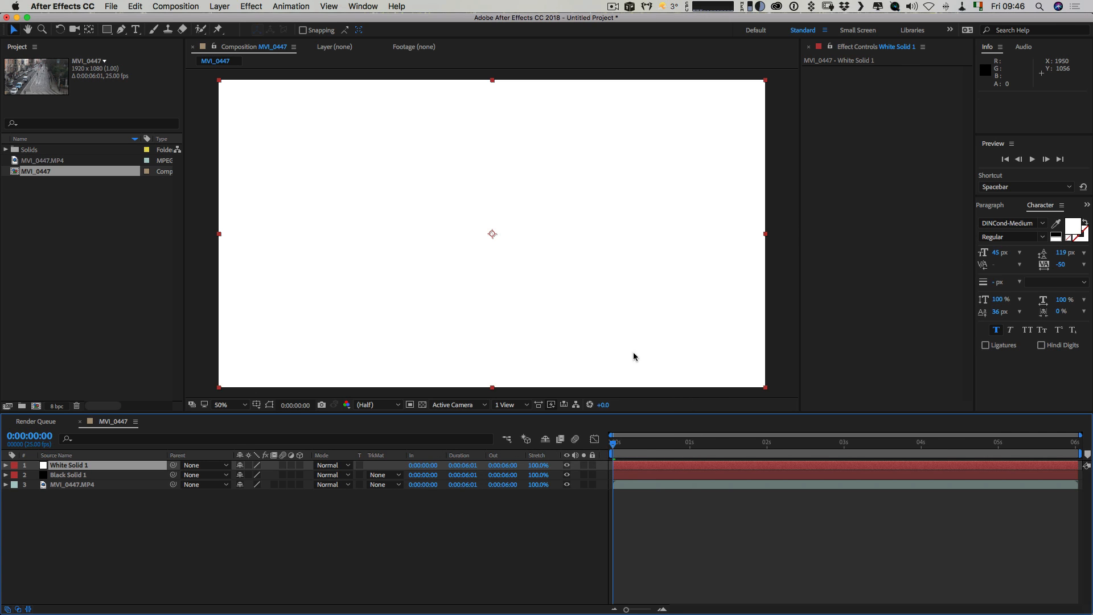
Mask the white solid with a full-width horizontal rectangle across the middle of the frame and feather it 377 pixels.
click(107, 30)
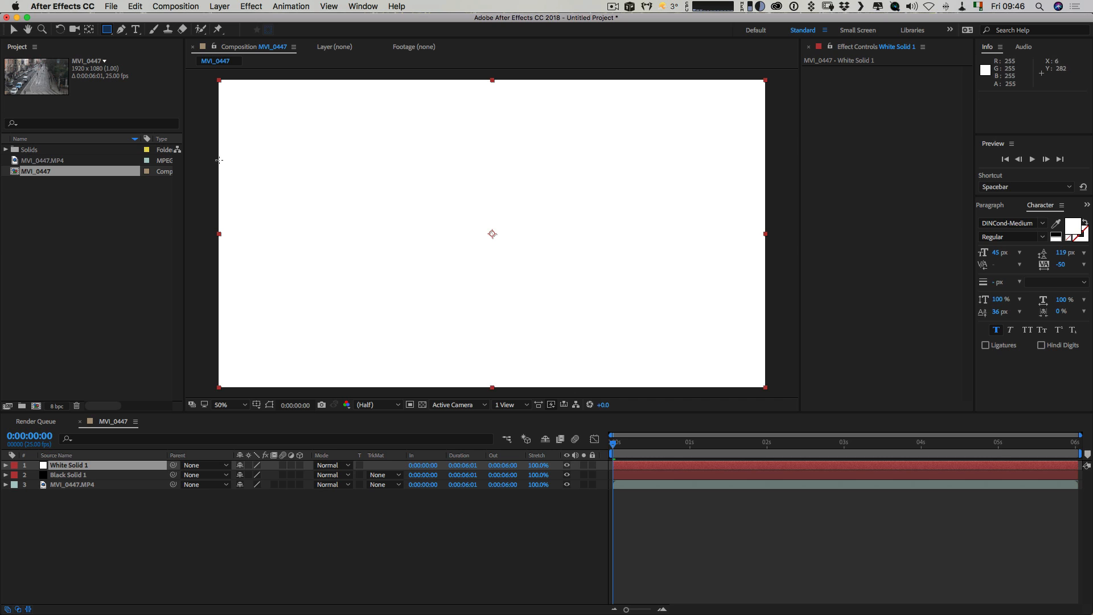
drag(210, 161, 773, 307)
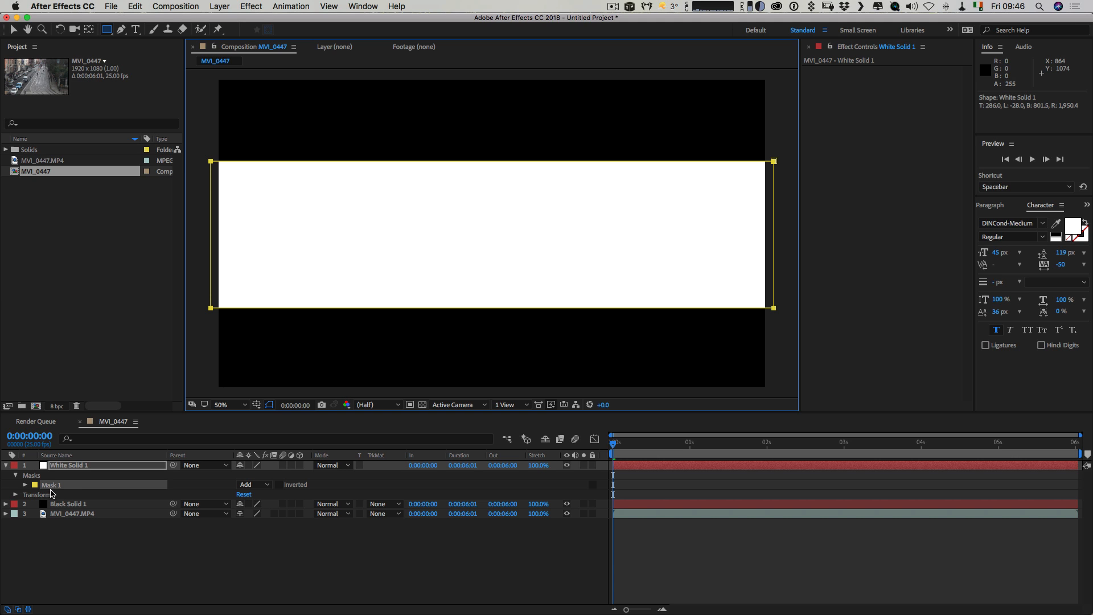
click(53, 487)
key(f)
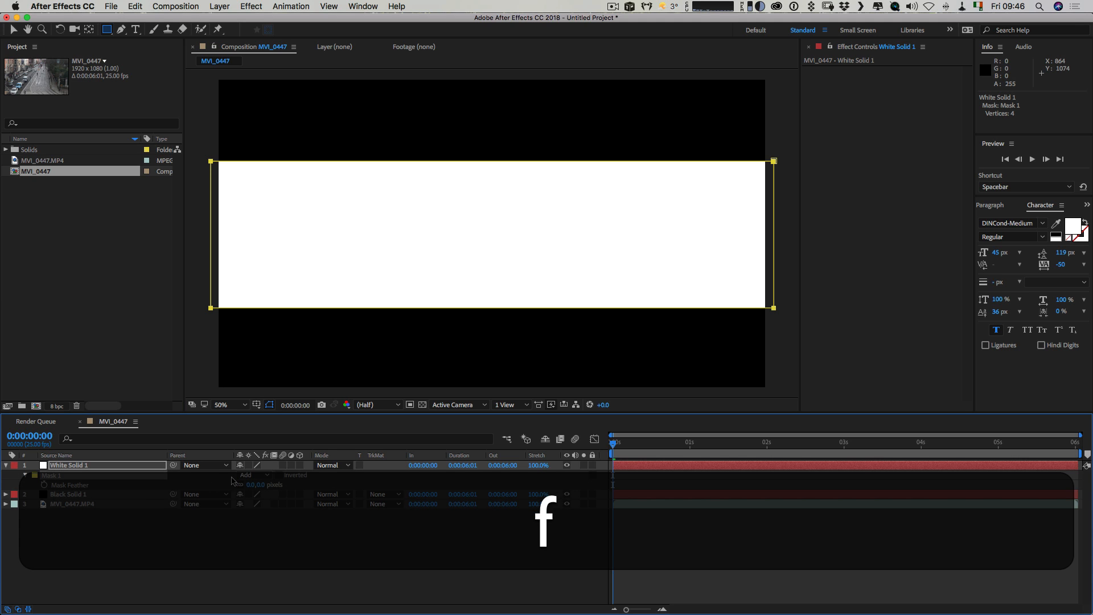
drag(249, 487, 453, 482)
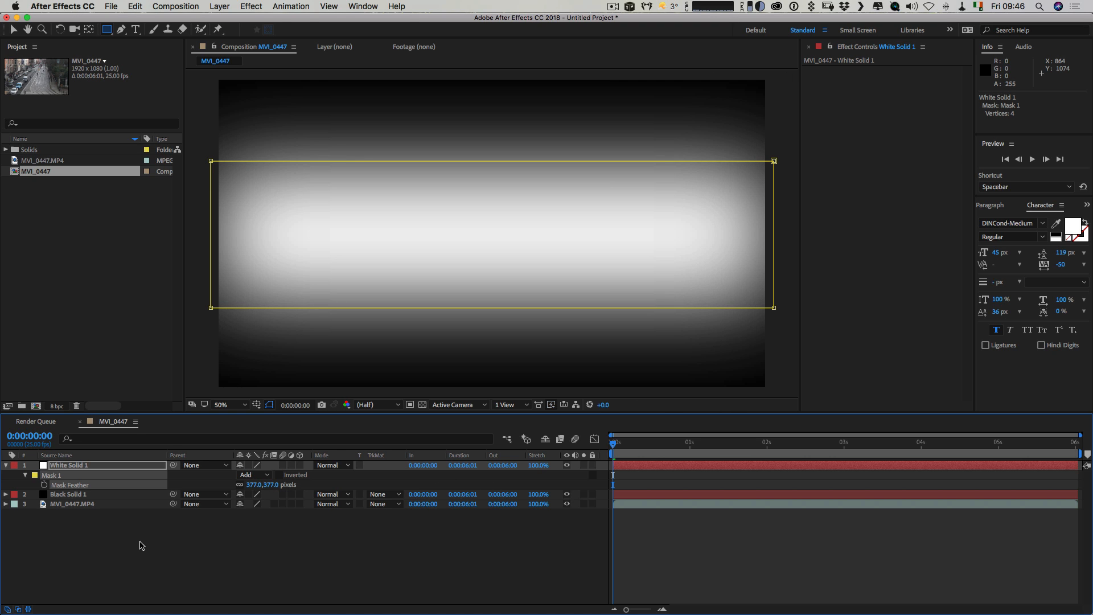
click(138, 543)
Pre-compose the white and black solids together into a new composition named Mask, moving all attributes into it.
click(84, 466)
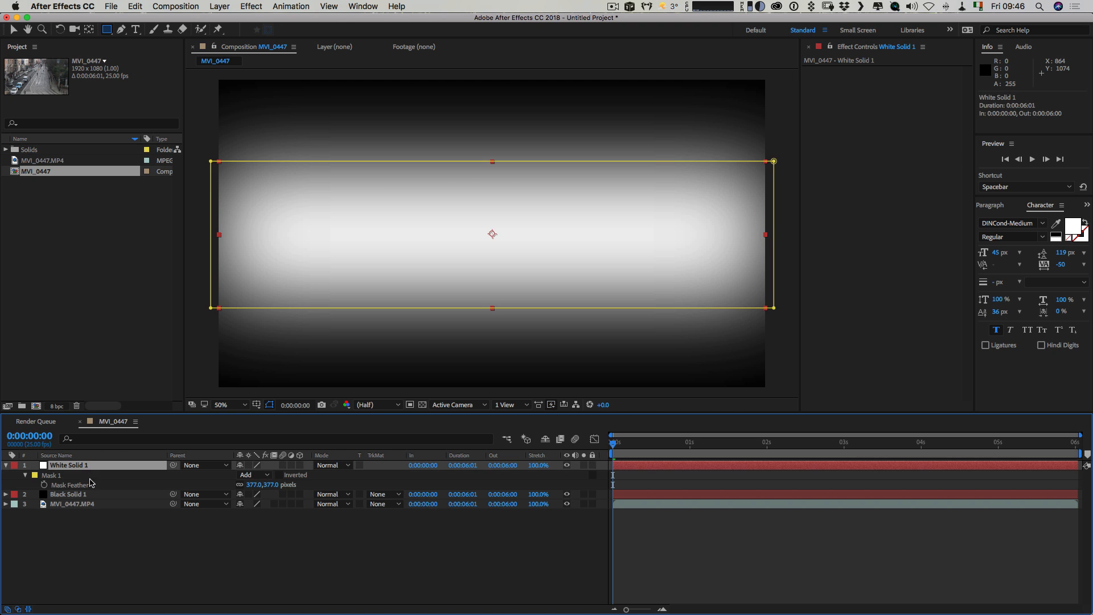
shift+click(82, 494)
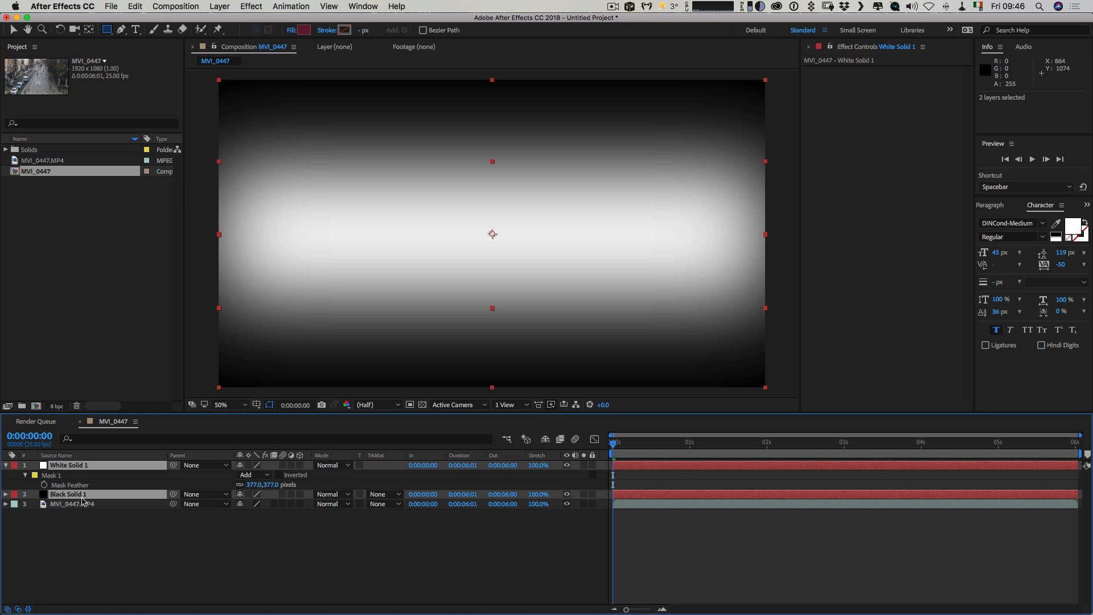
key(shift+super+c)
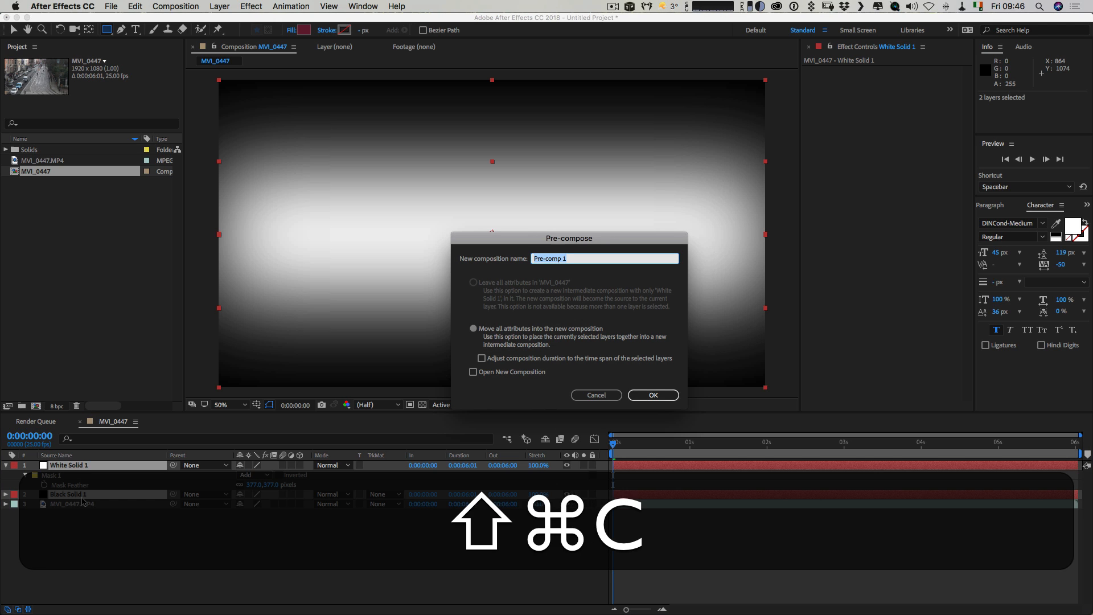
text(Mask)
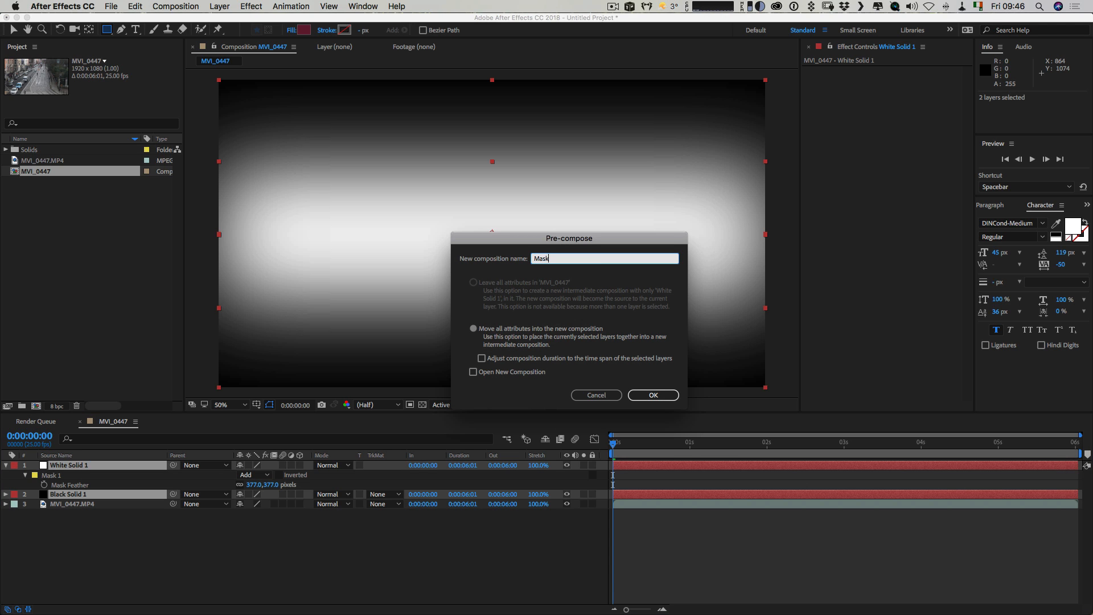
key(Return)
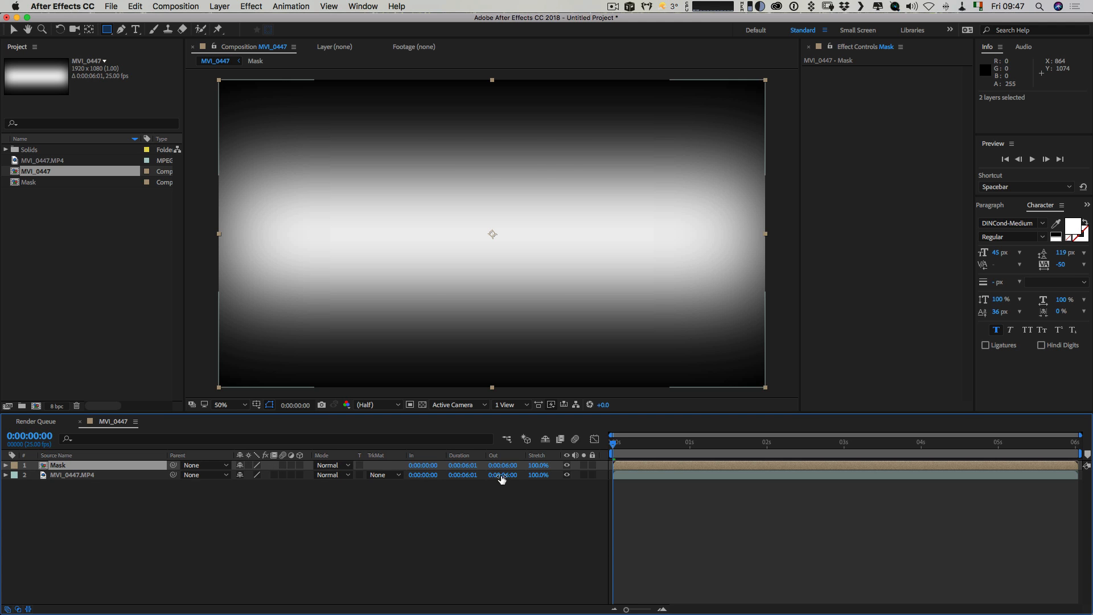
Hide the Mask layer and apply the Camera Lens Blur effect to the MVI_0447.MP4 layer.
click(566, 465)
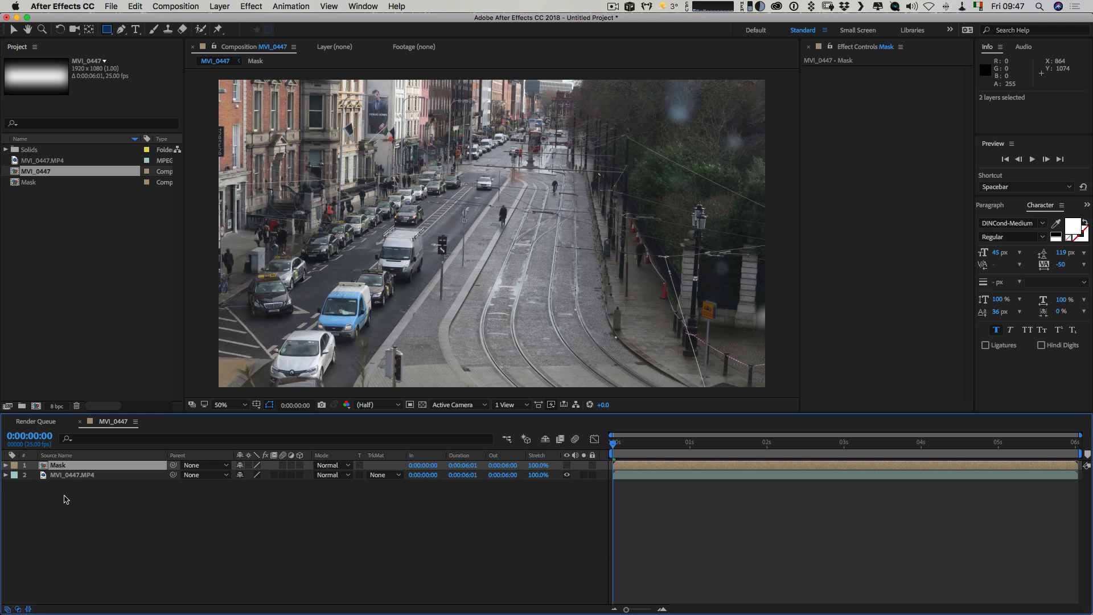
click(90, 475)
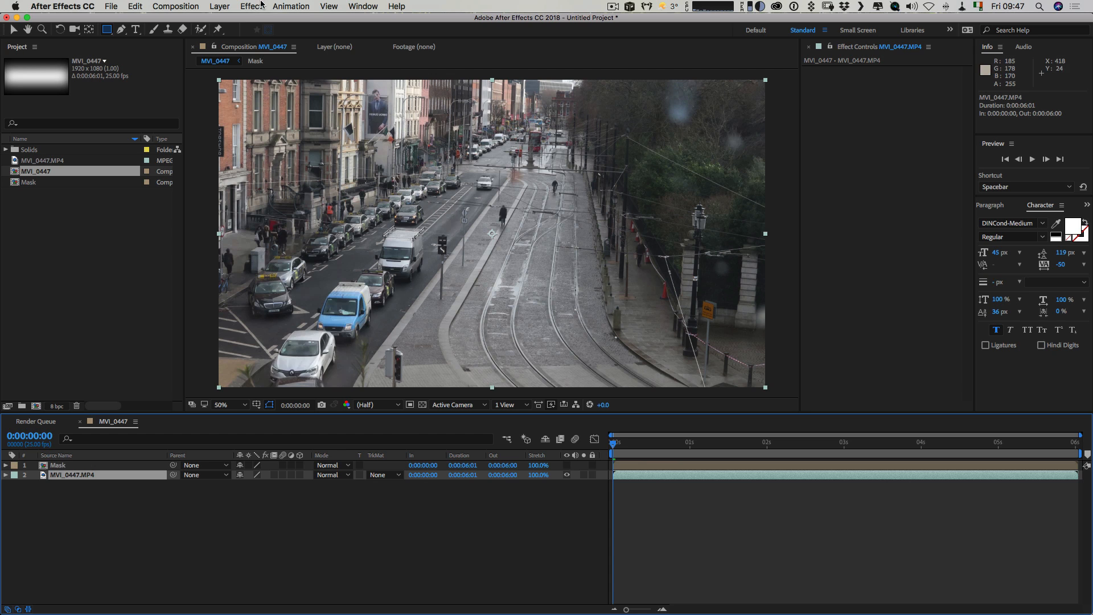
click(252, 6)
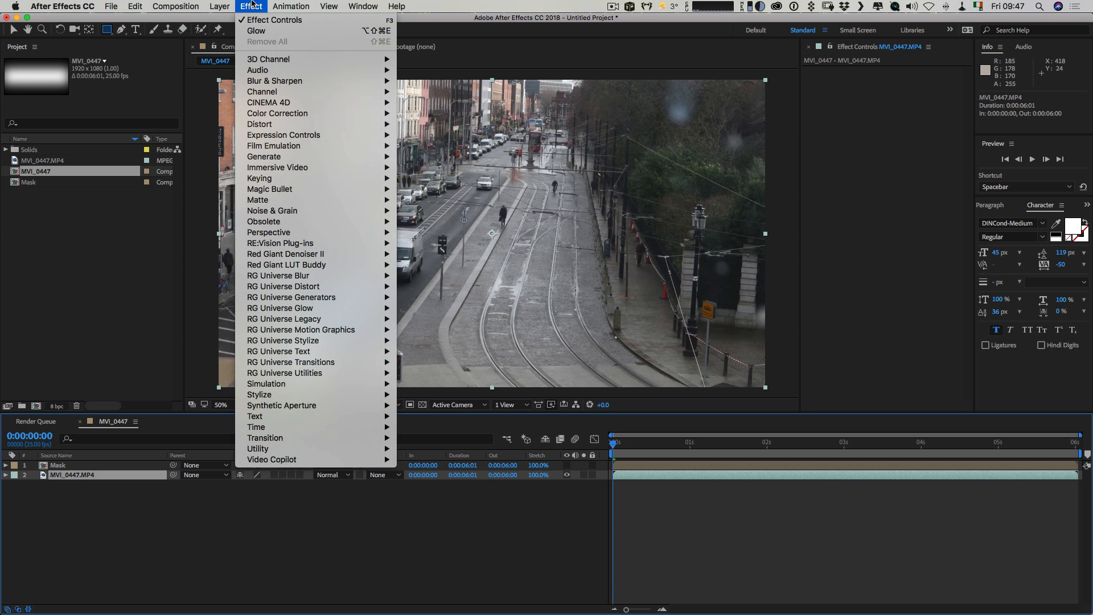
mouse_move(271, 61)
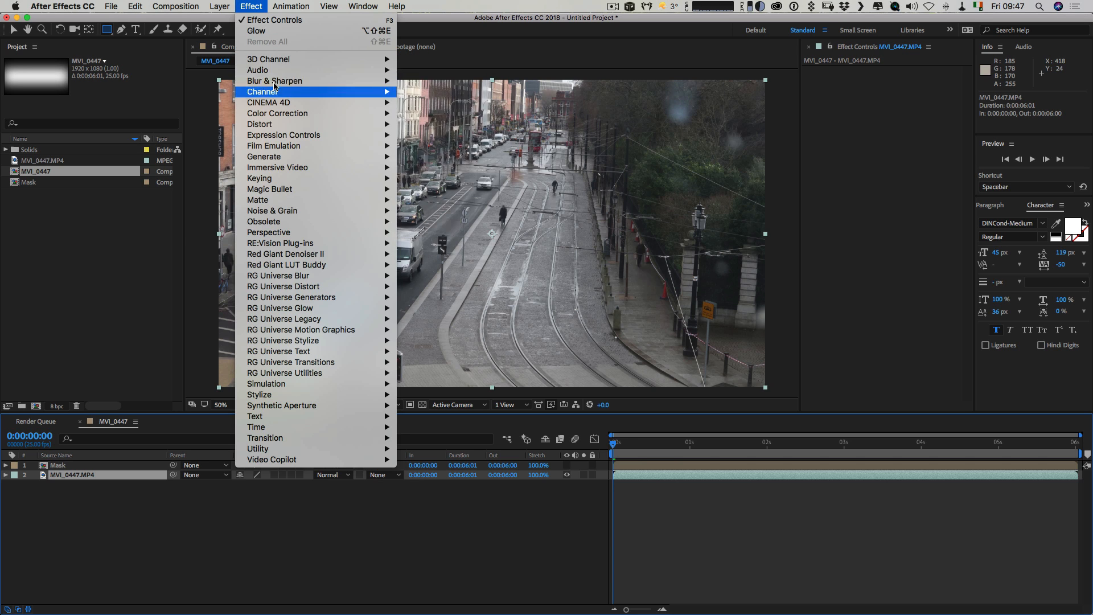
mouse_move(274, 83)
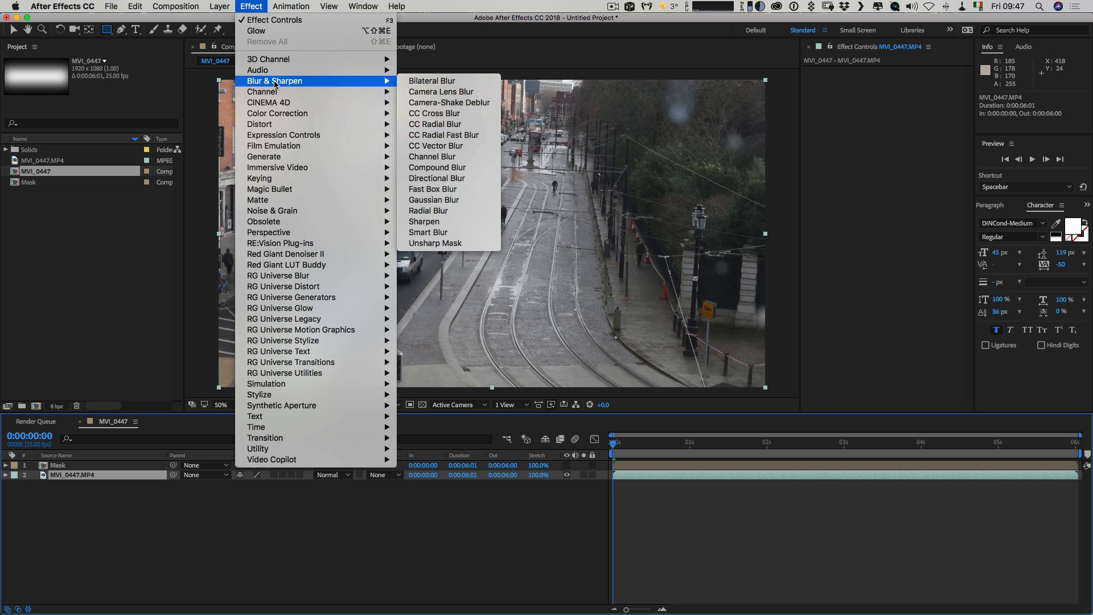
click(421, 92)
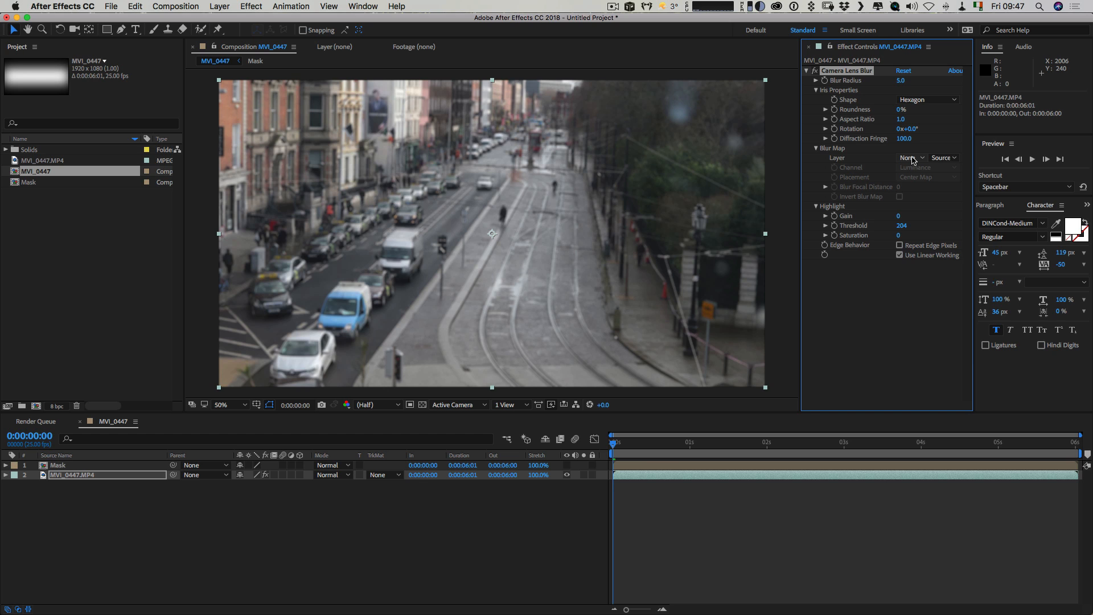
Set the Camera Lens Blur's blur map layer to Mask and invert the blur map.
click(911, 159)
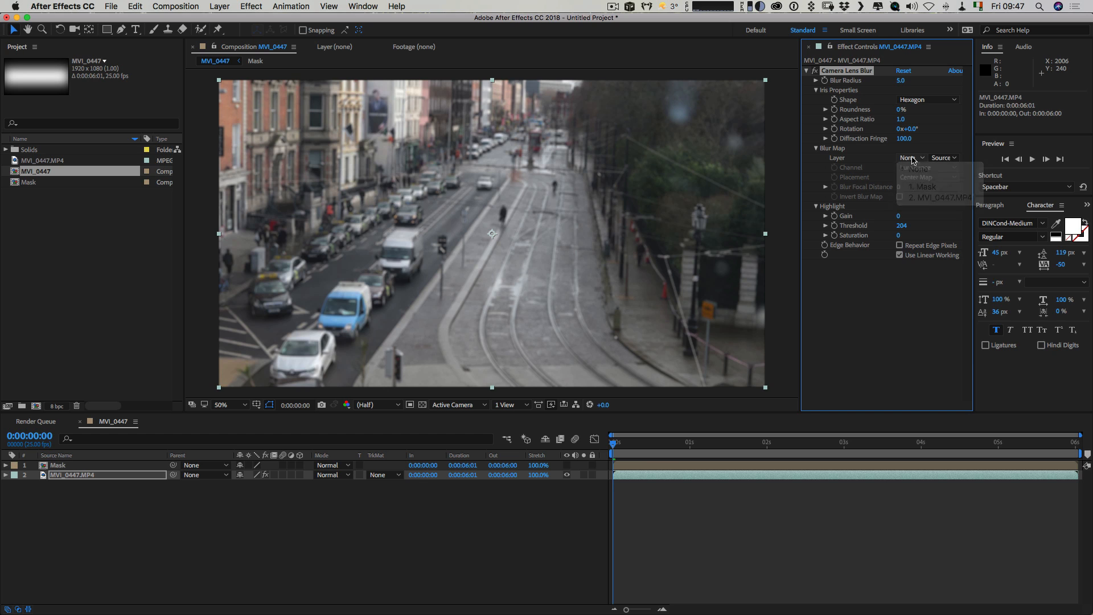
click(916, 187)
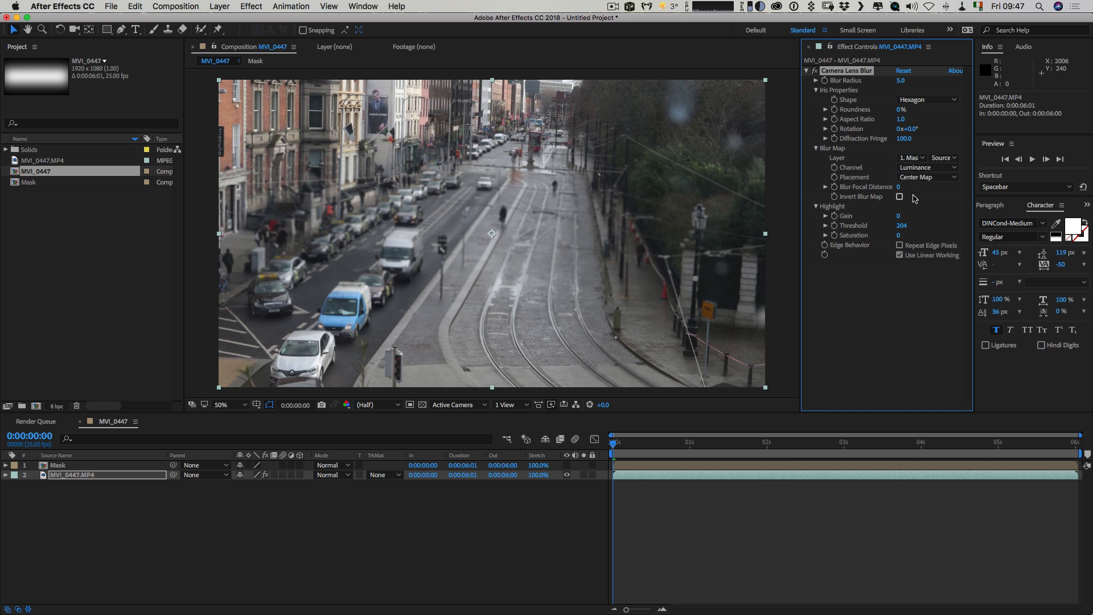
click(899, 196)
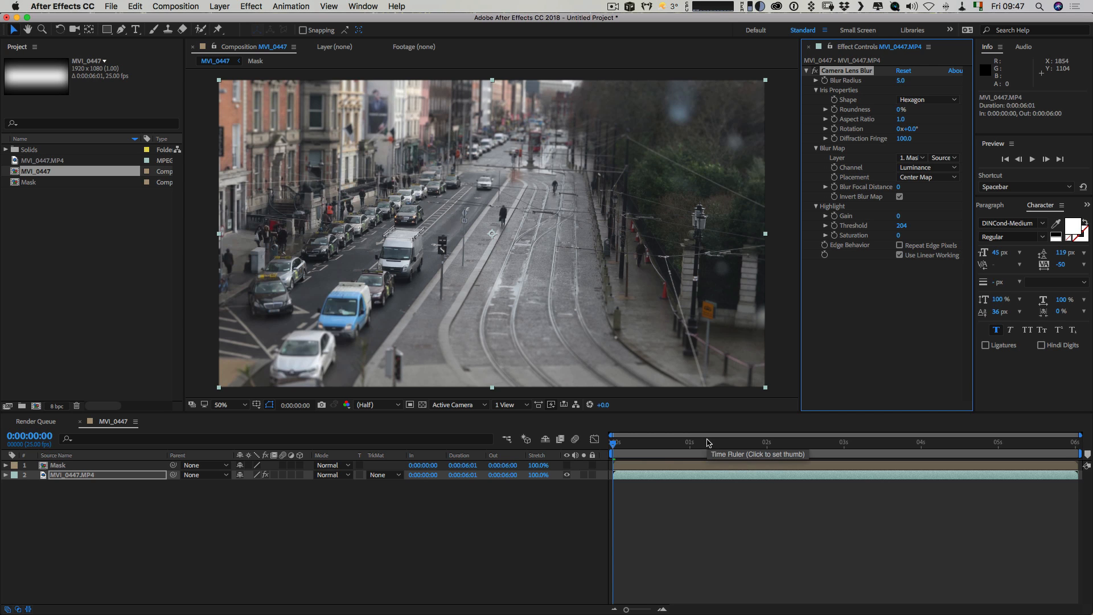
Scrub through the composition to 0:00:04:11 to examine the selective blur on the moving traffic.
click(711, 443)
drag(717, 445, 891, 447)
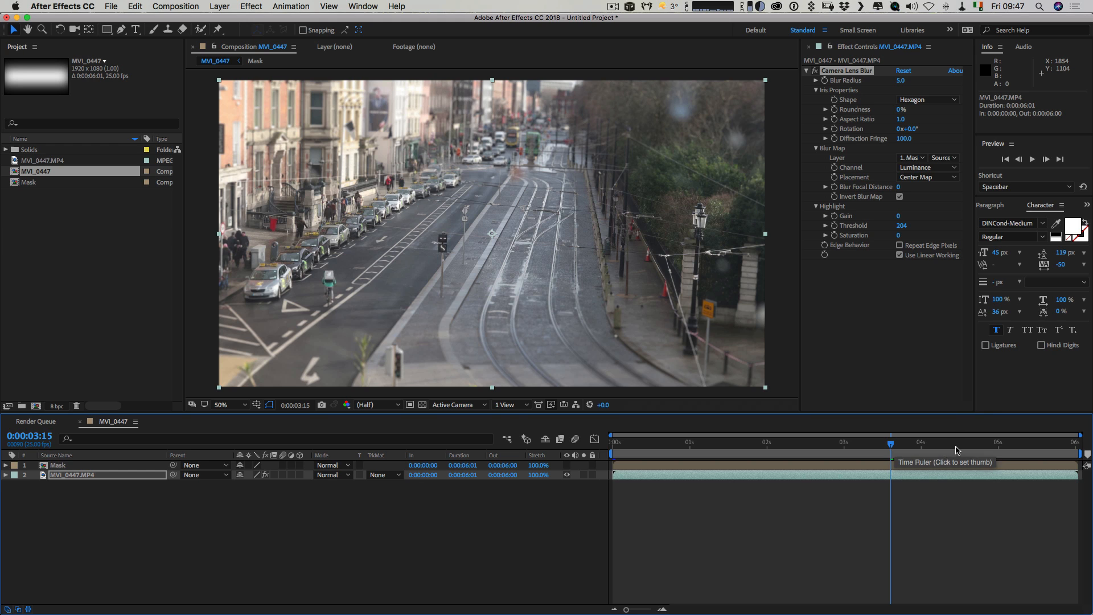
click(954, 447)
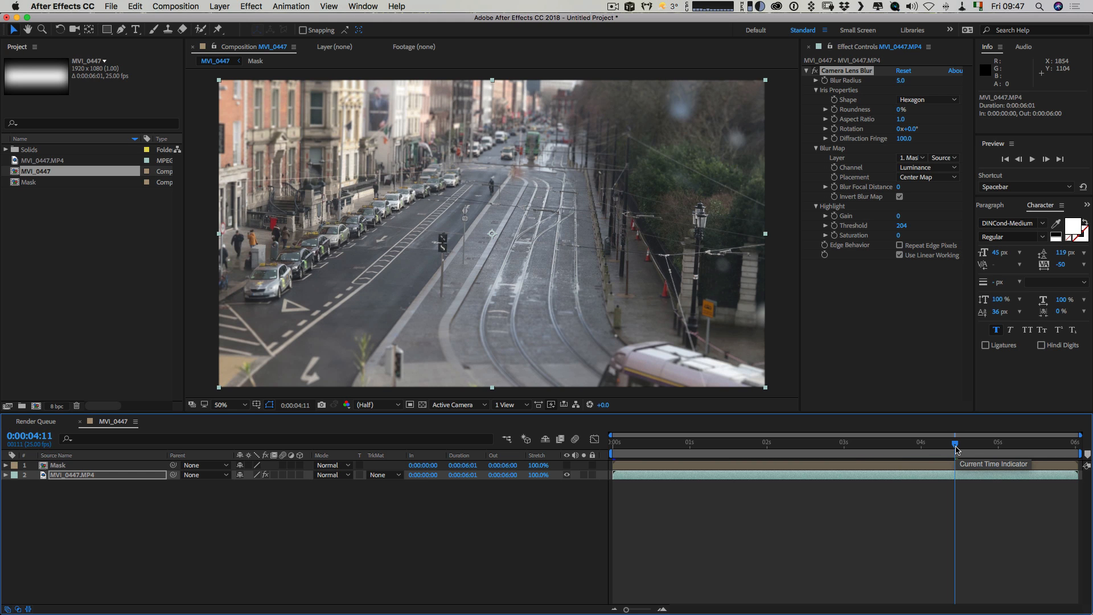
Turn off Camera Lens Blur on the footage layer and return the current time to 0:00:00:00.
click(817, 74)
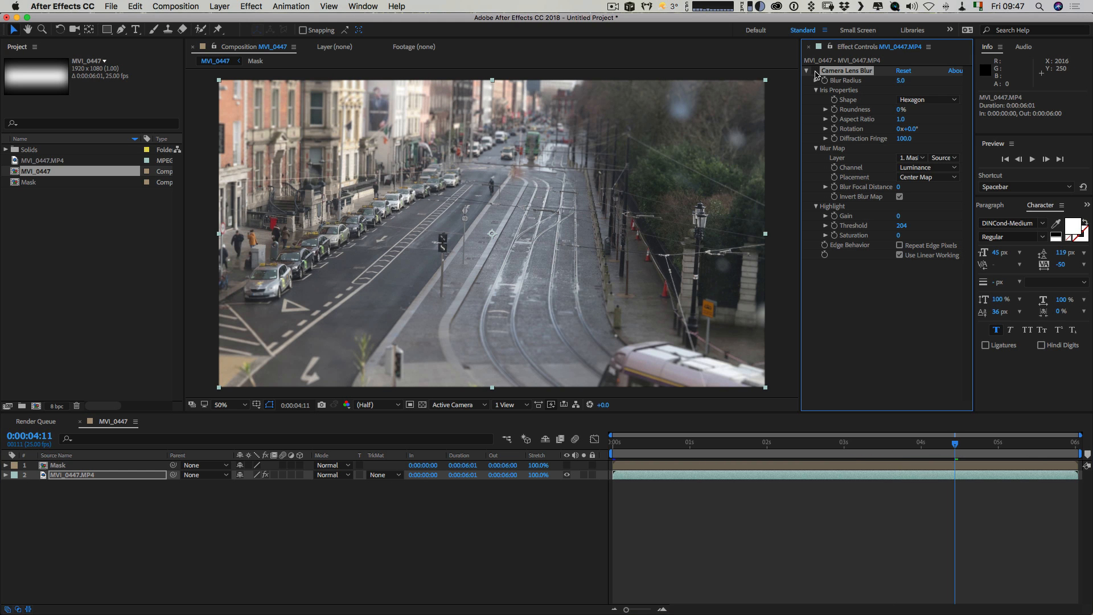
click(817, 72)
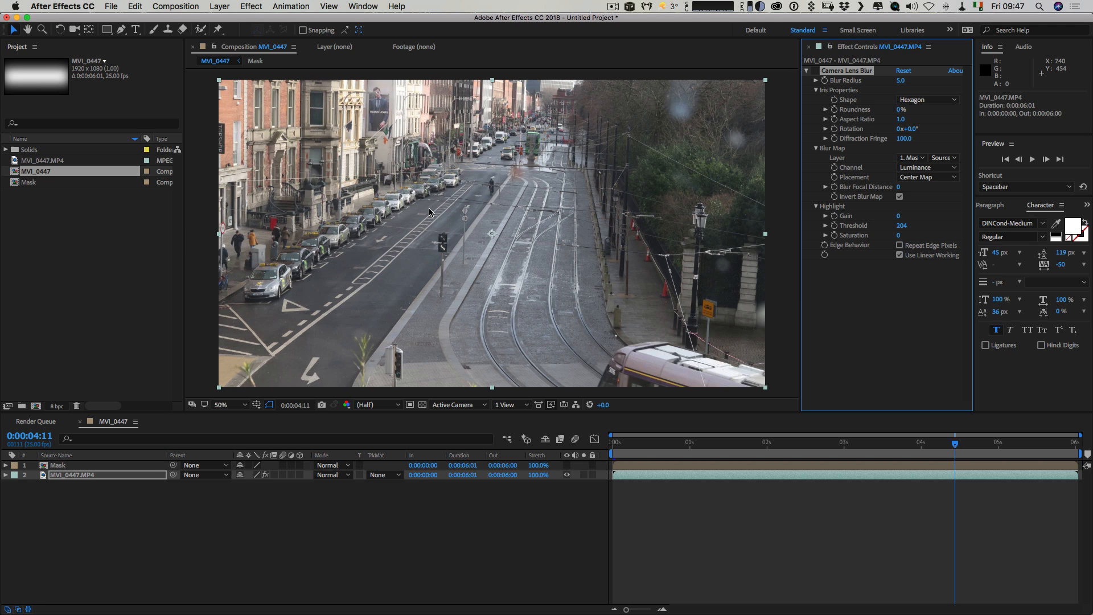
key(slash)
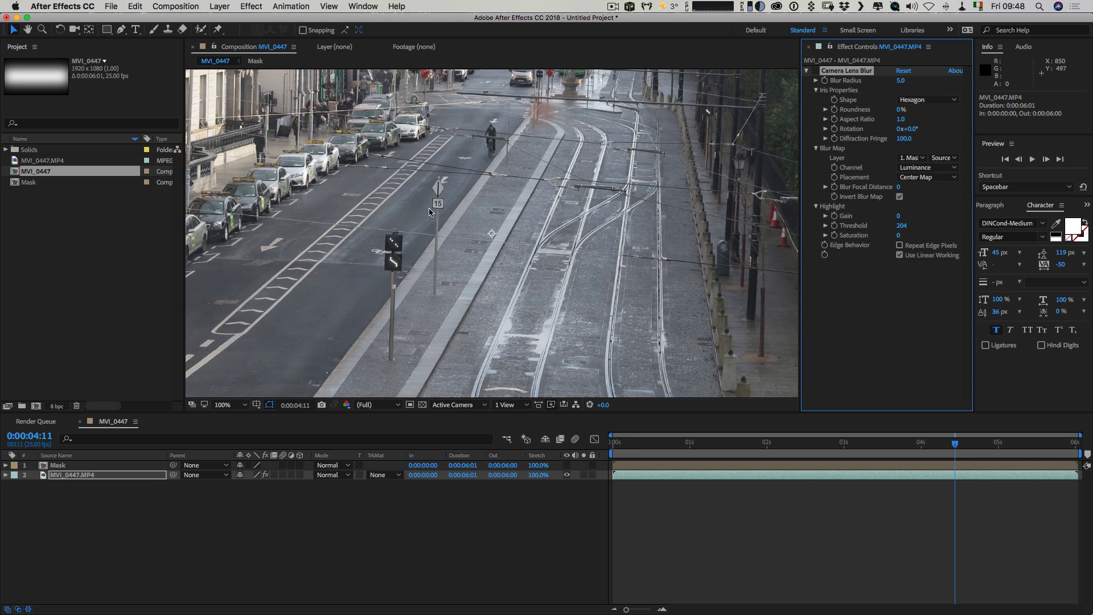
drag(632, 441, 590, 442)
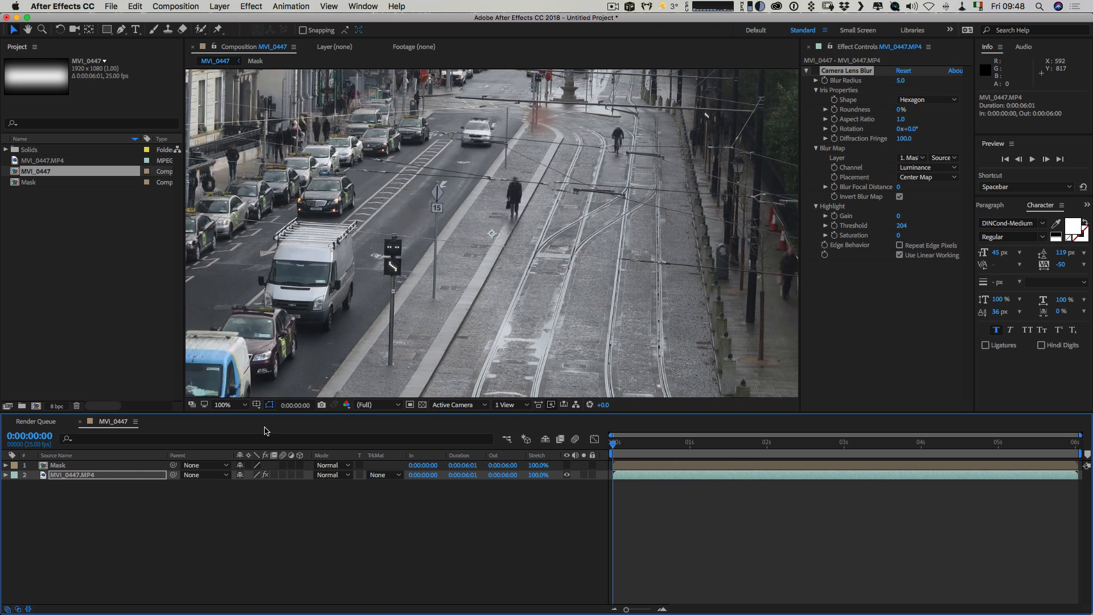
Open the Tracker for the MVI_0447.MP4 layer and dock it alongside the Effect Controls.
click(74, 475)
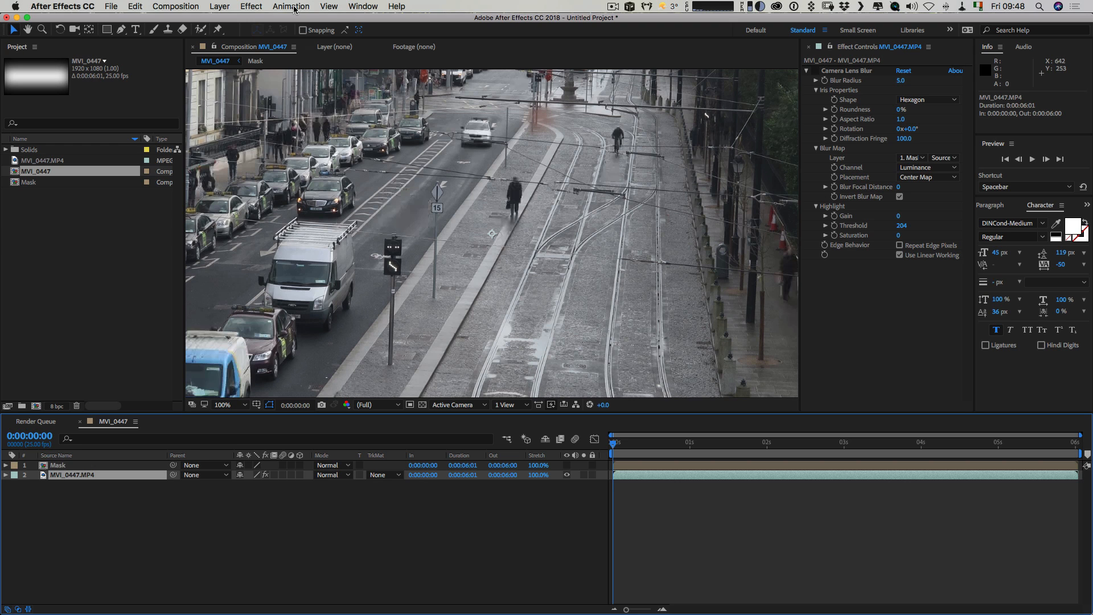
click(362, 7)
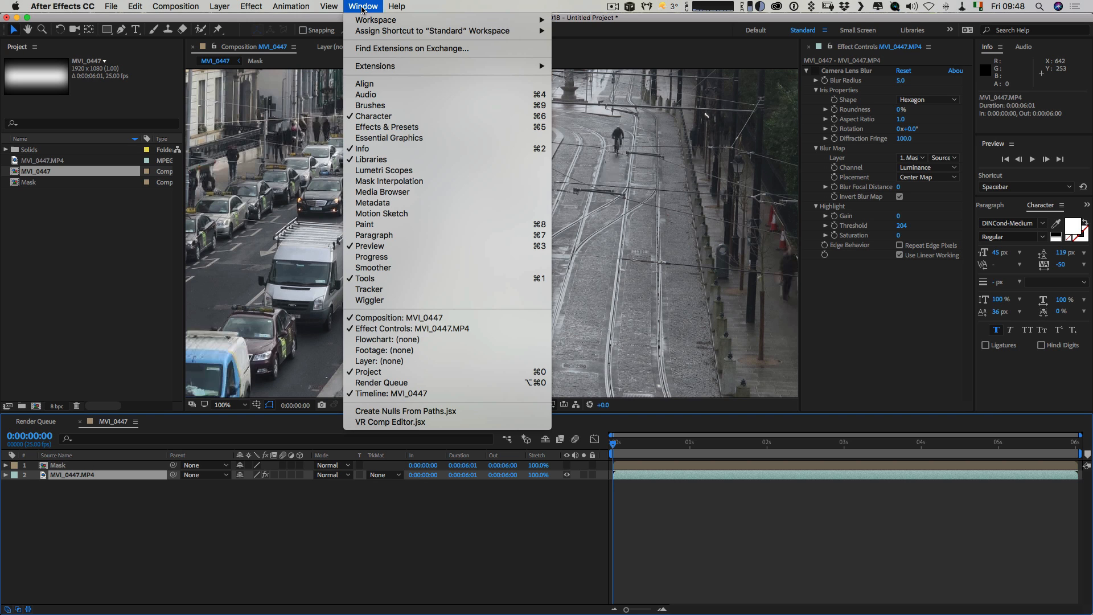
click(401, 291)
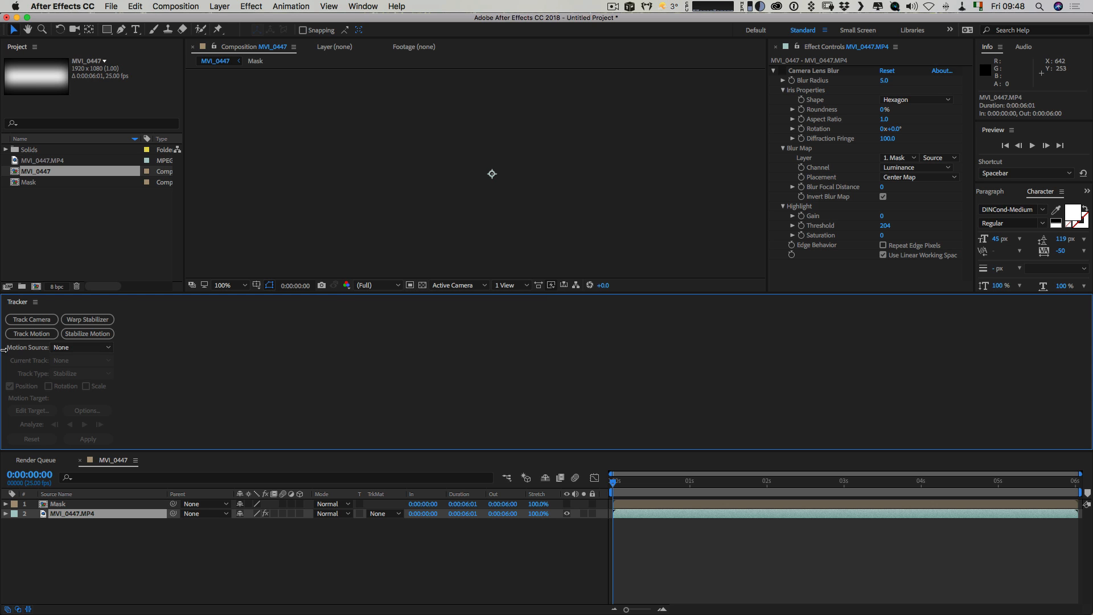
drag(17, 302, 925, 58)
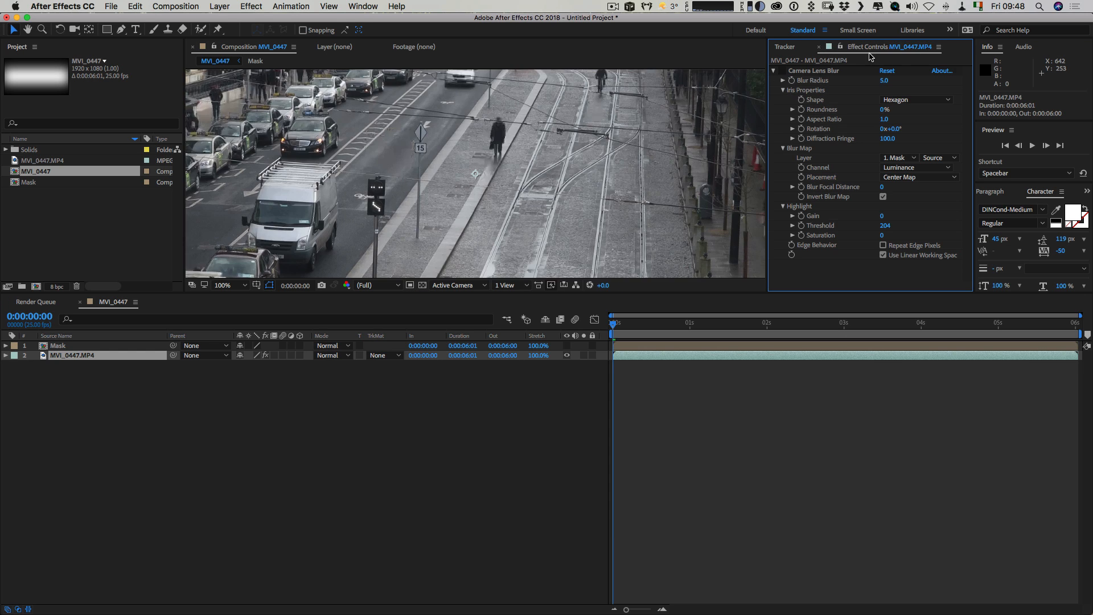
click(789, 47)
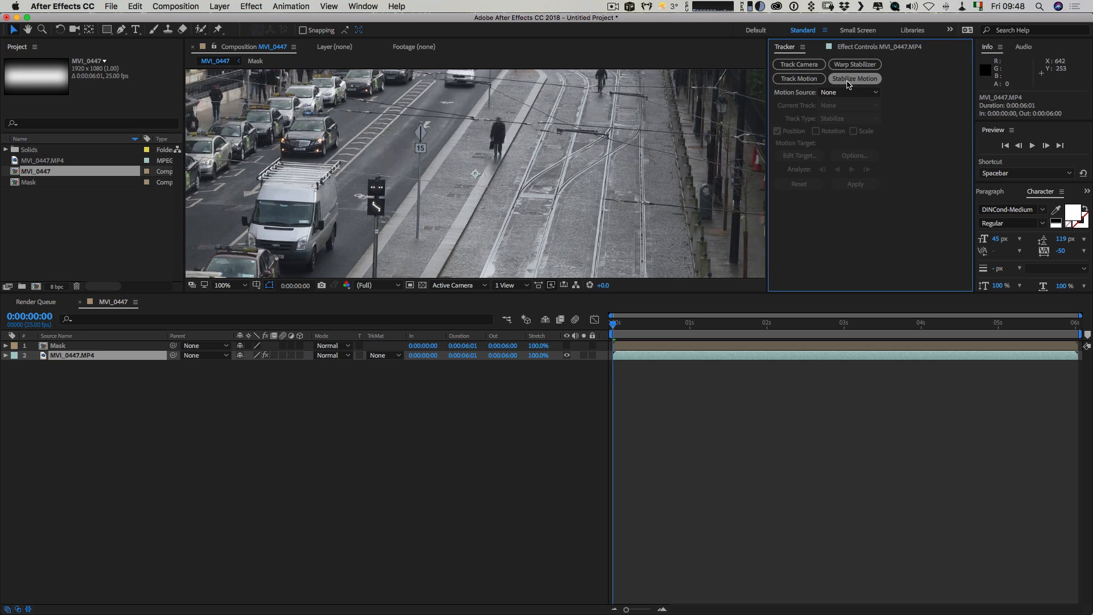
Start Stabilize Motion on the footage and fit the track point's feature and search regions around the 15 sign on the pole.
click(848, 83)
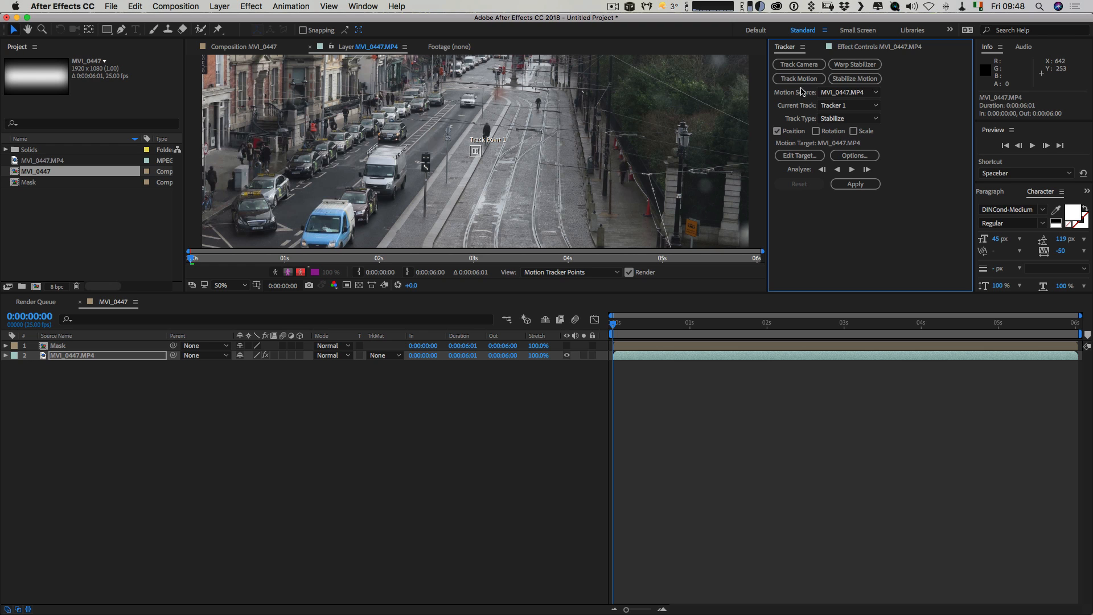
drag(482, 162, 454, 127)
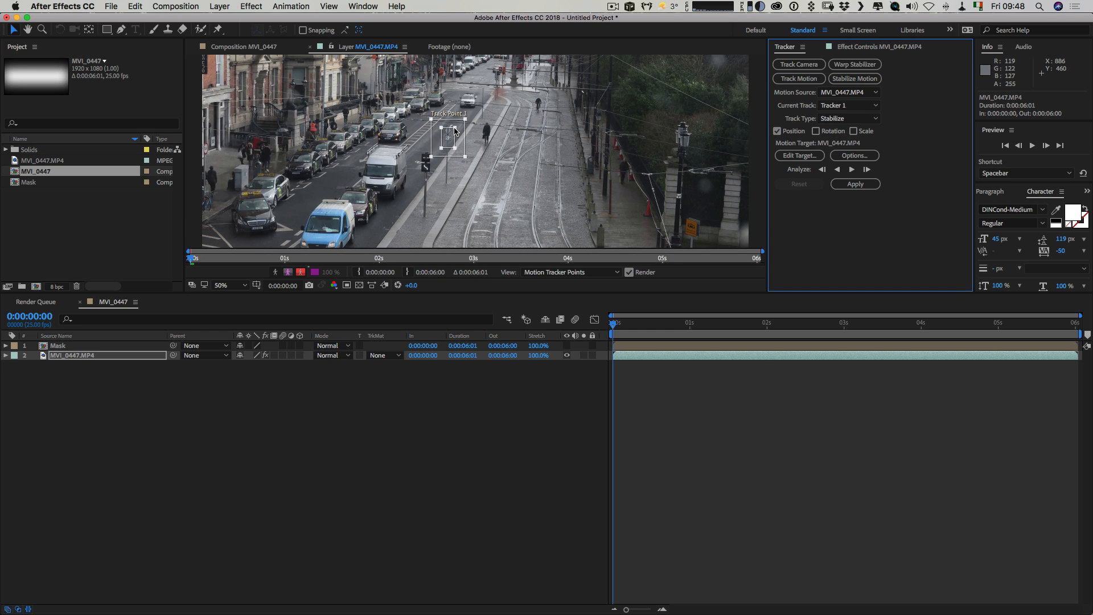
drag(454, 128, 464, 118)
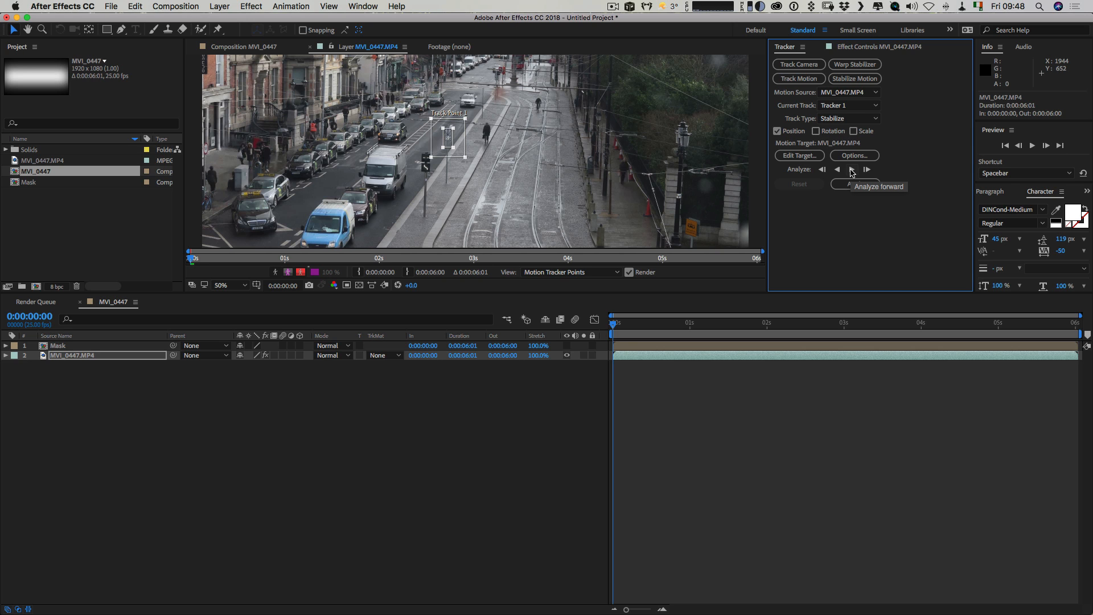
Analyze the track forward through the clip and apply the stabilization in the X and Y dimensions.
click(852, 170)
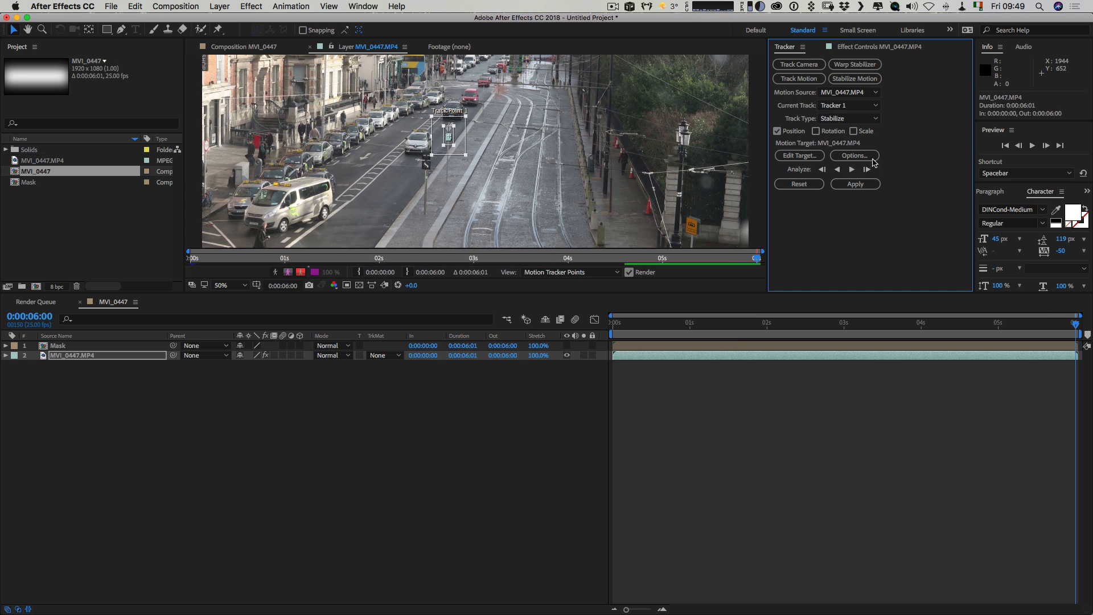
click(864, 186)
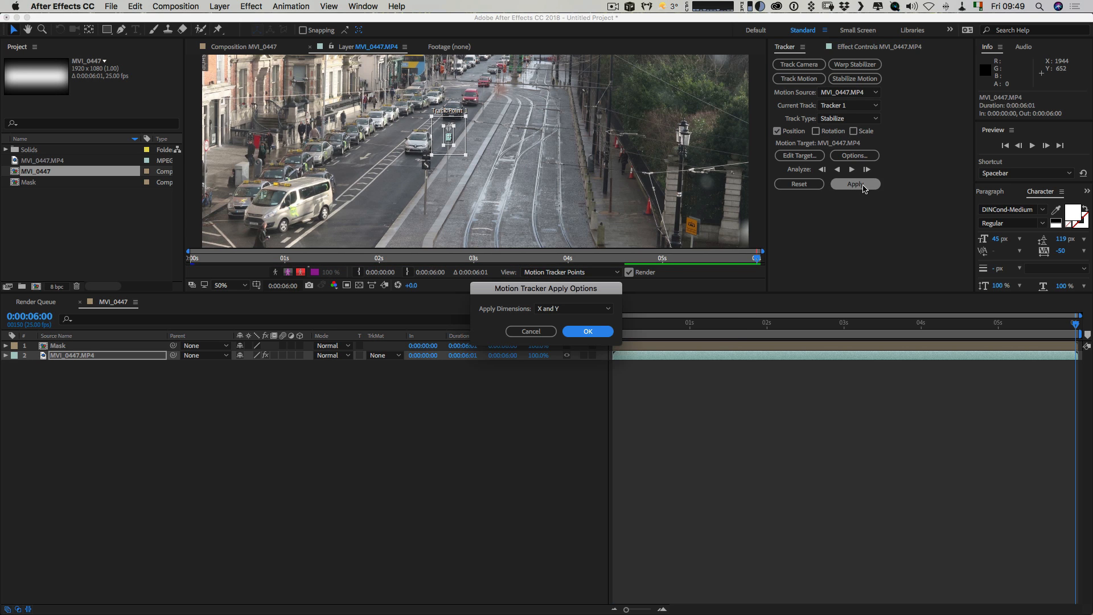
click(588, 331)
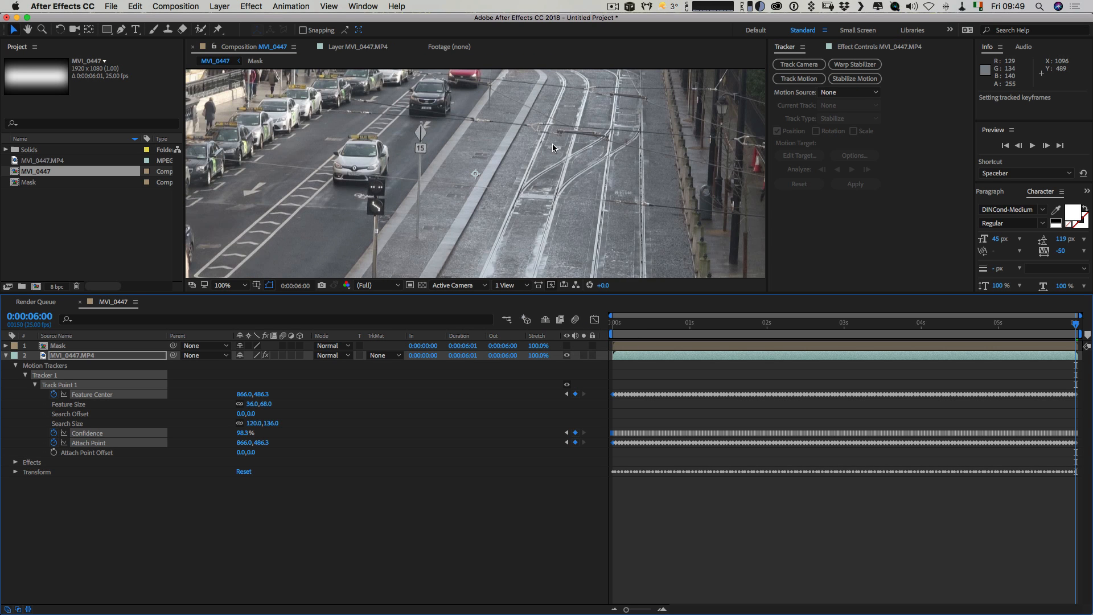
Enlarge the composition view to show the whole frame at 50% and play back the stabilized footage.
key(comma)
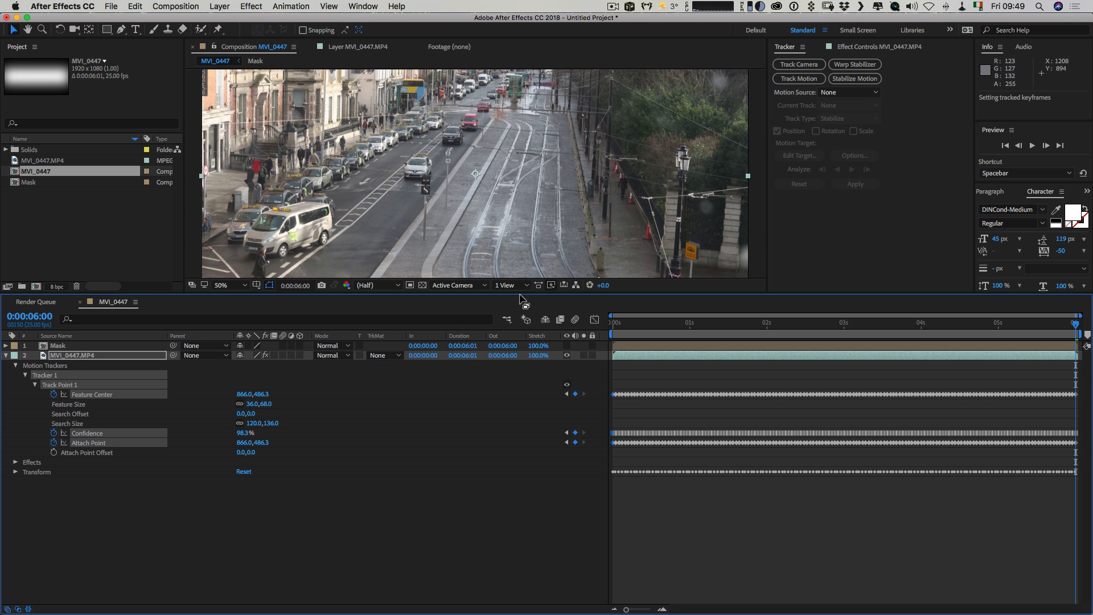
drag(520, 293, 520, 399)
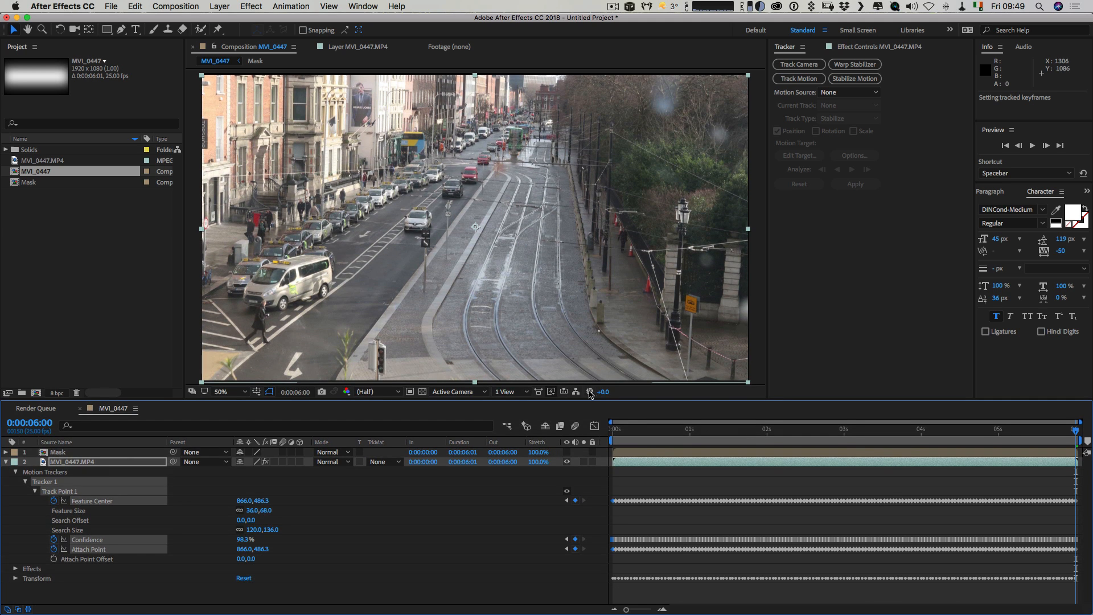
drag(639, 428, 674, 429)
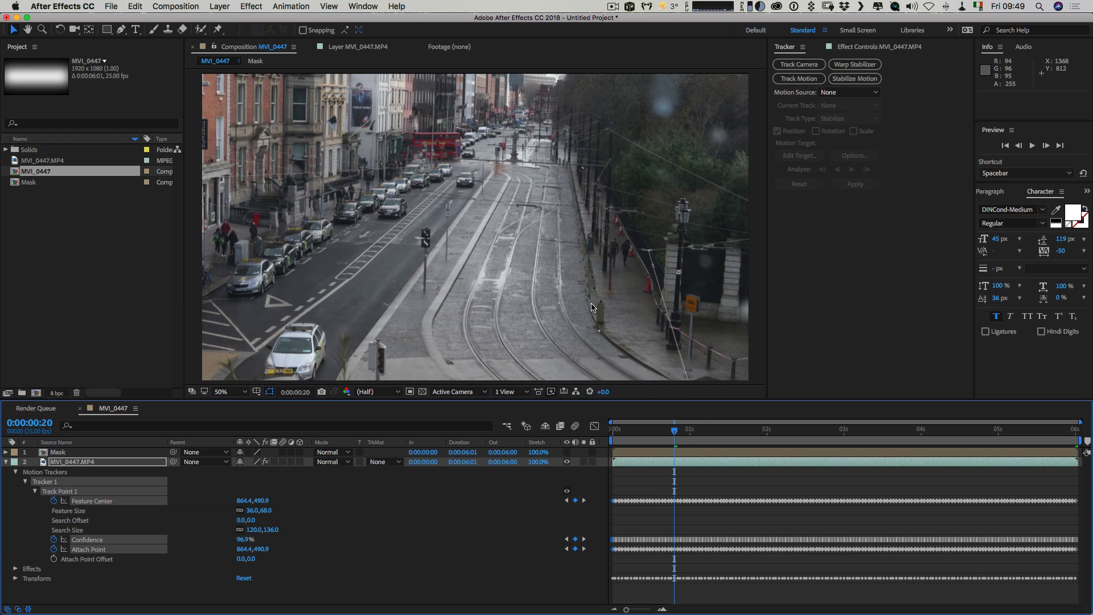
key(space)
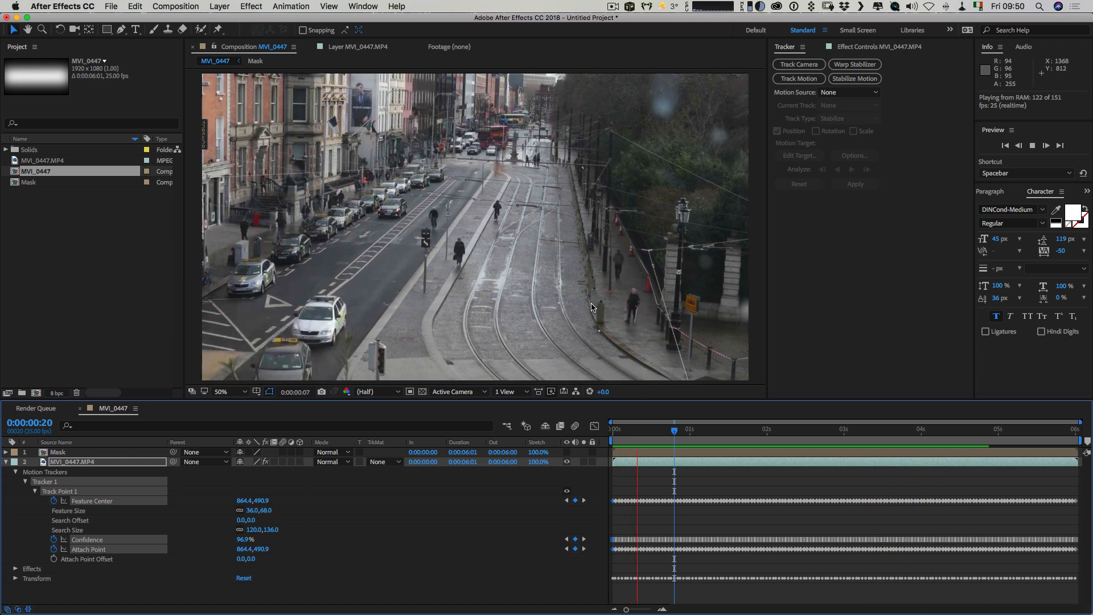
key(space)
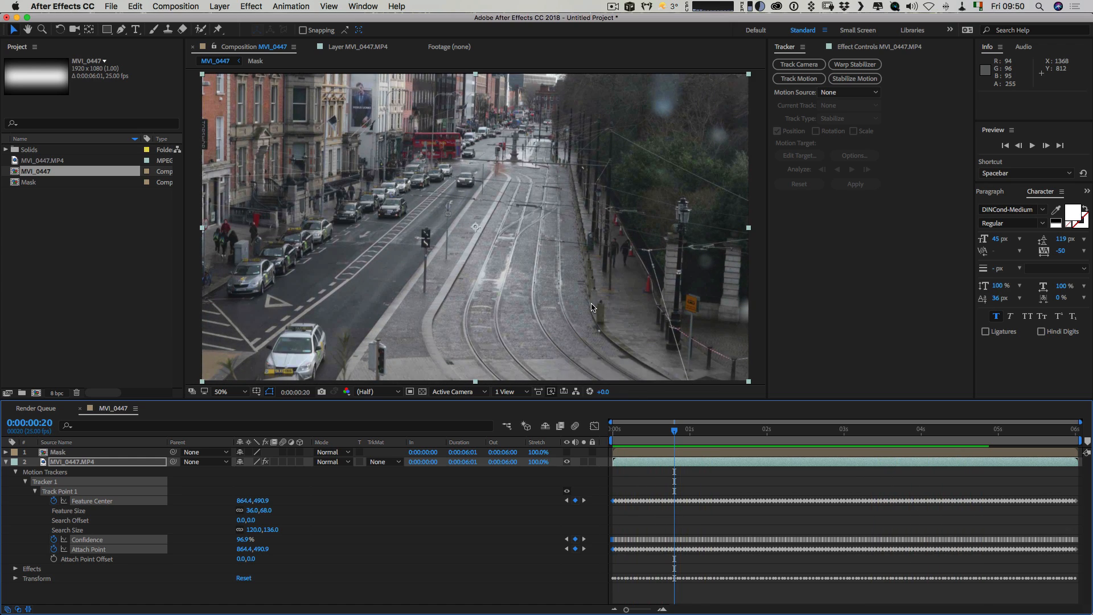
Turn Camera Lens Blur back on for the footage and, at 0:00:02:19, add an adjustment layer above it.
click(866, 48)
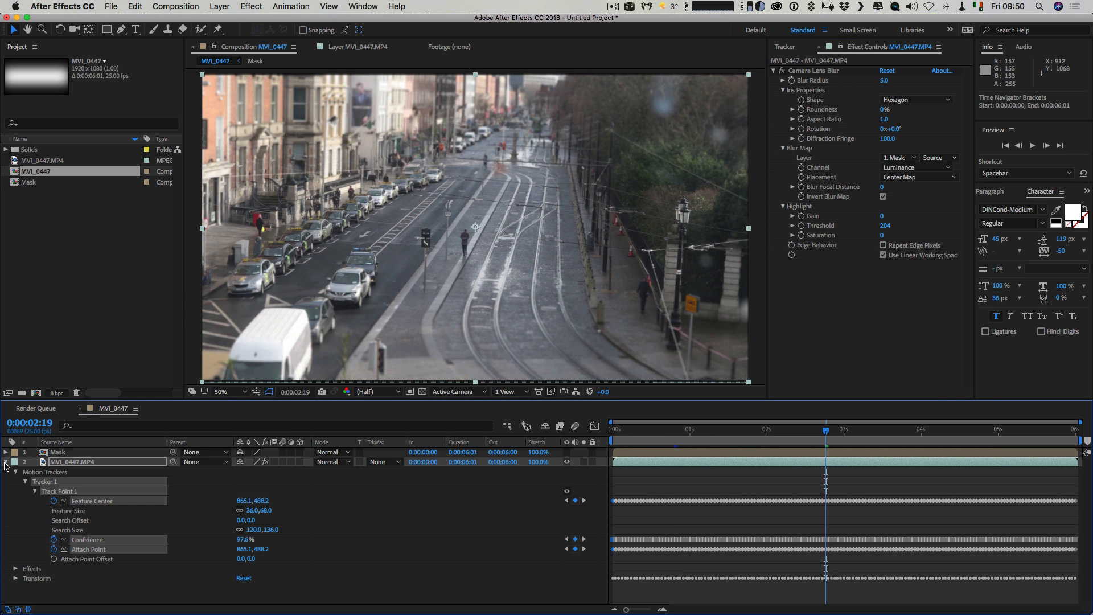
click(5, 462)
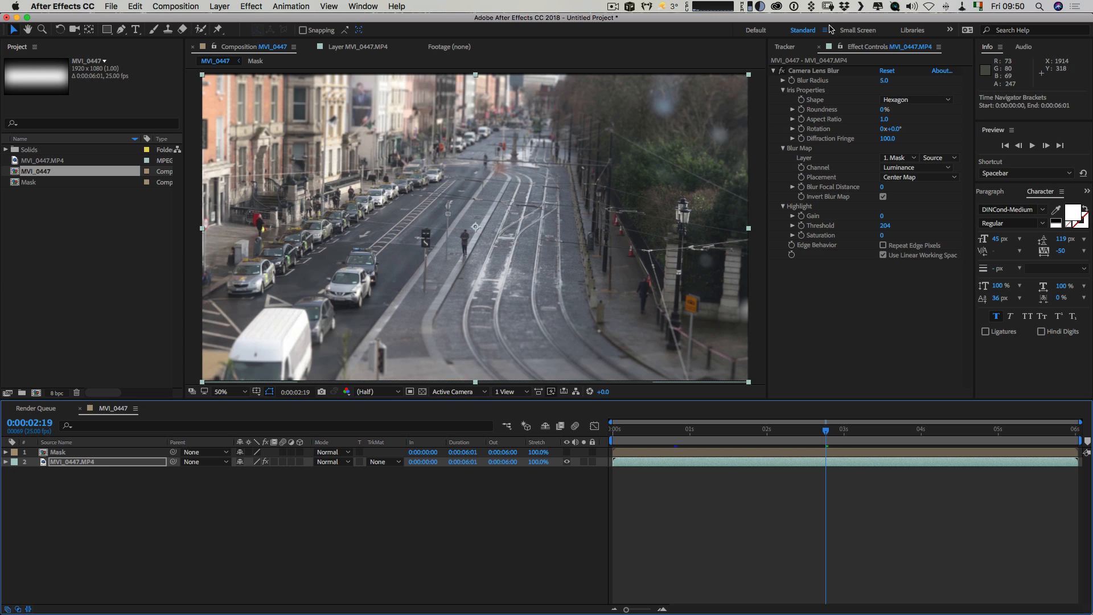
click(250, 6)
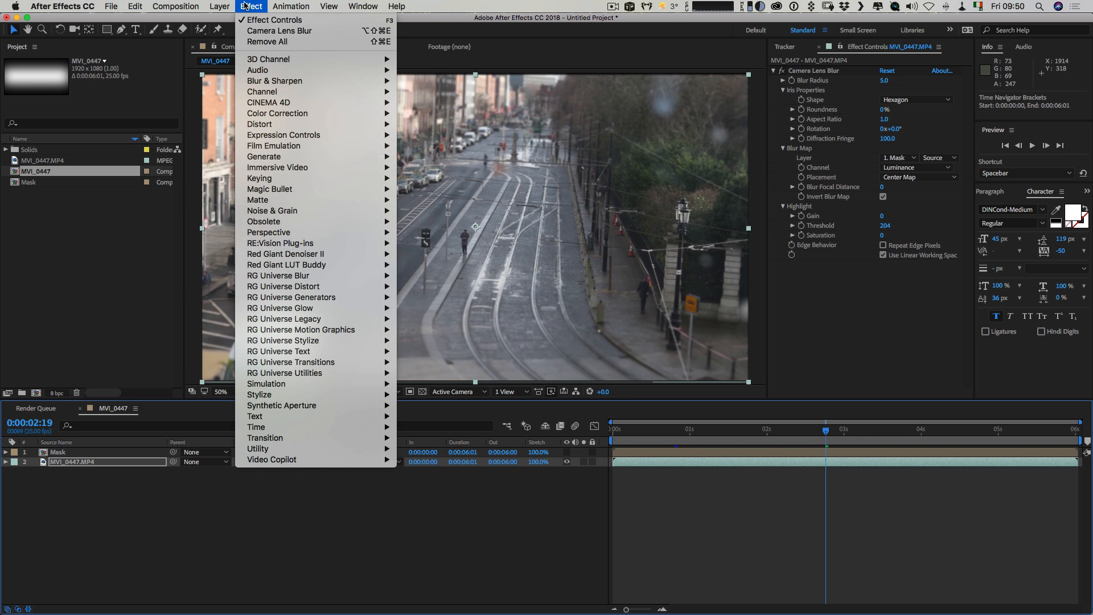
mouse_move(220, 6)
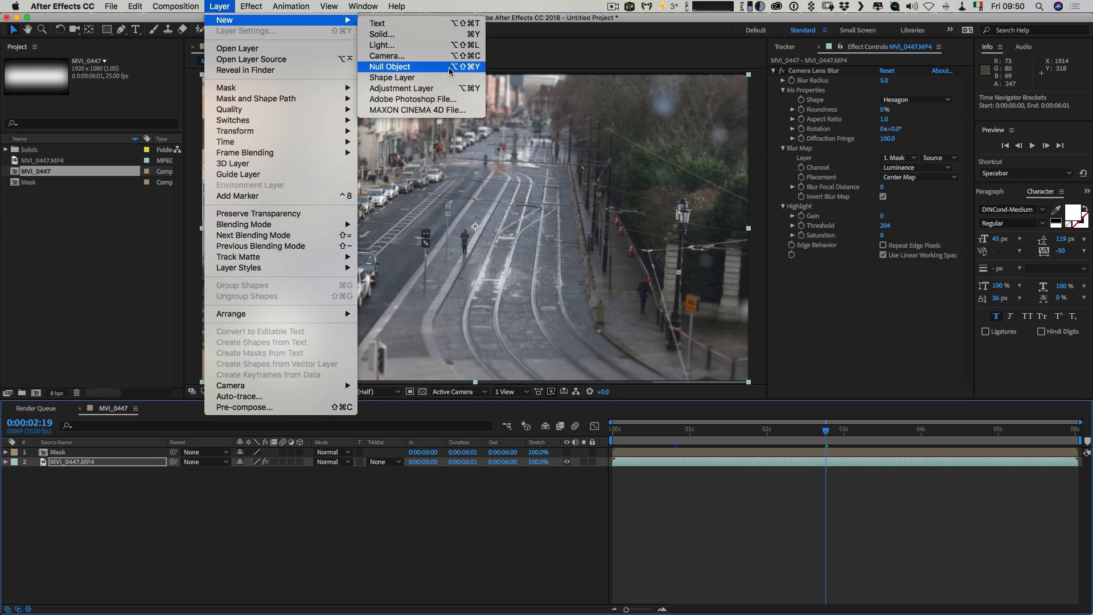
click(423, 94)
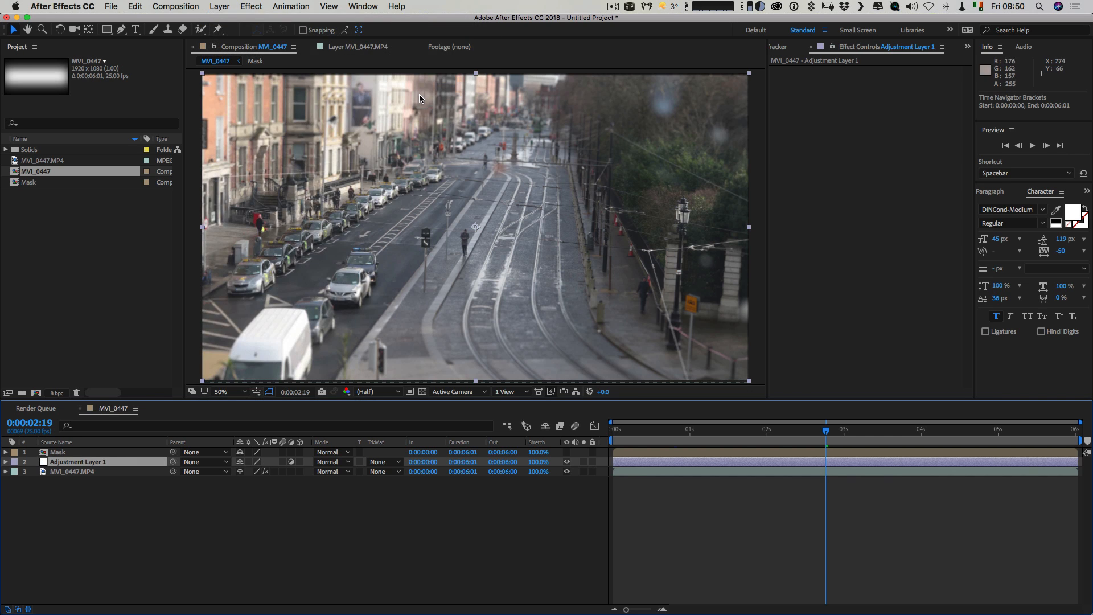
Move the Camera Lens Blur effect from the MVI_0447.MP4 layer to the adjustment layer.
click(86, 473)
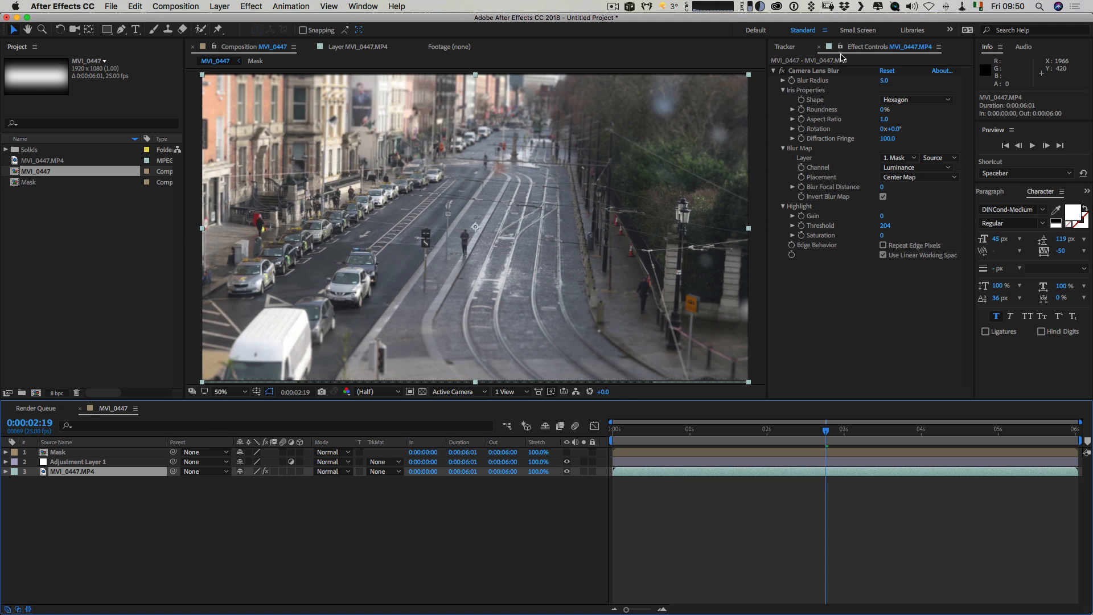
click(826, 71)
key(super)
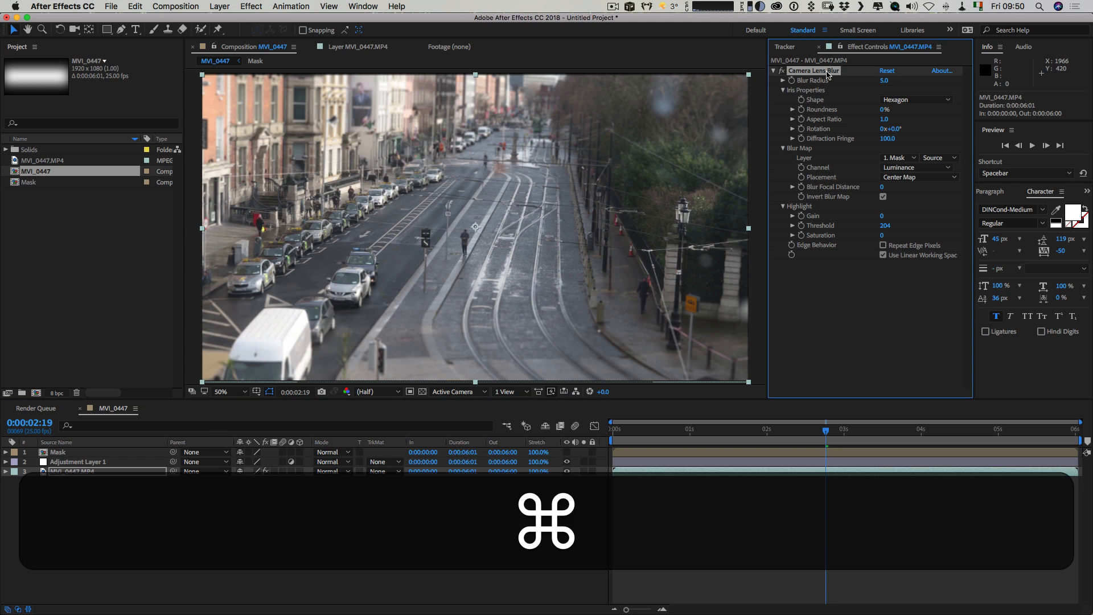
key(super+x)
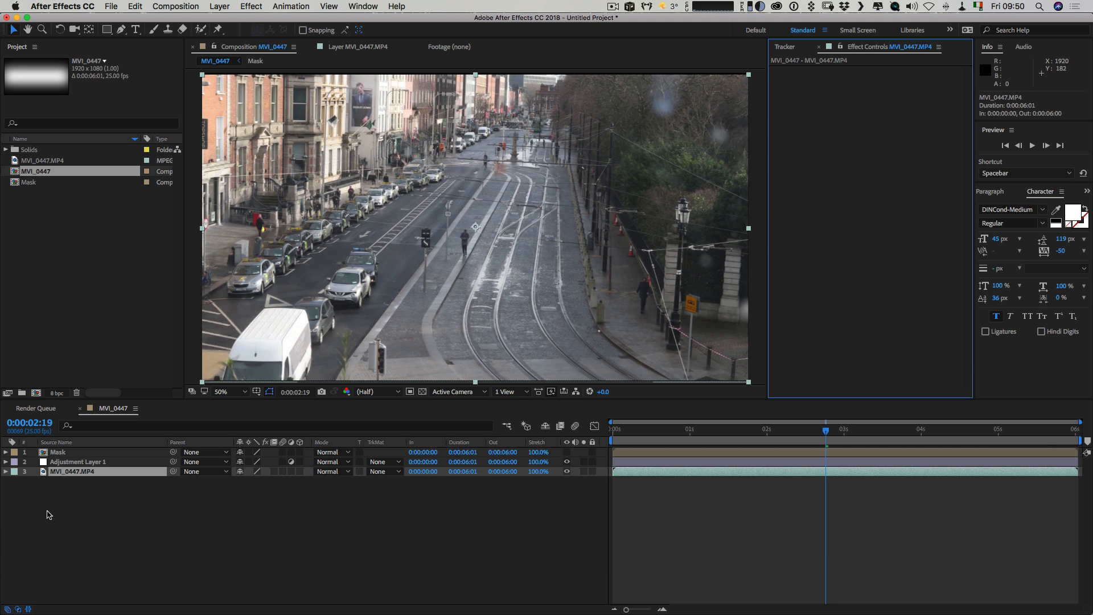
click(78, 462)
key(super+v)
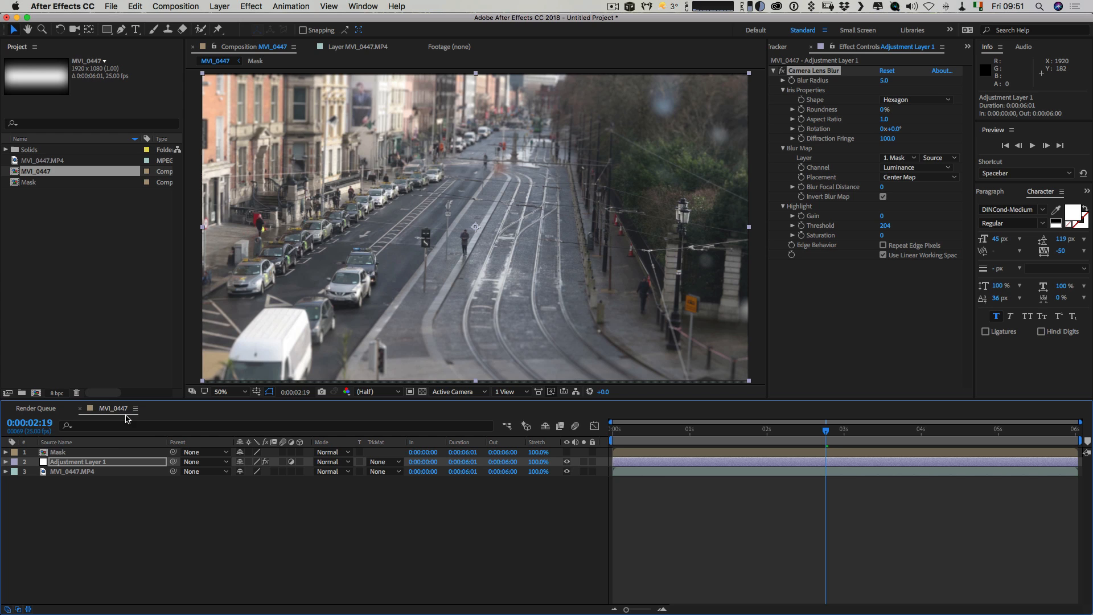
Set the MVI_0447.MP4 layer's scale to 101%.
click(93, 472)
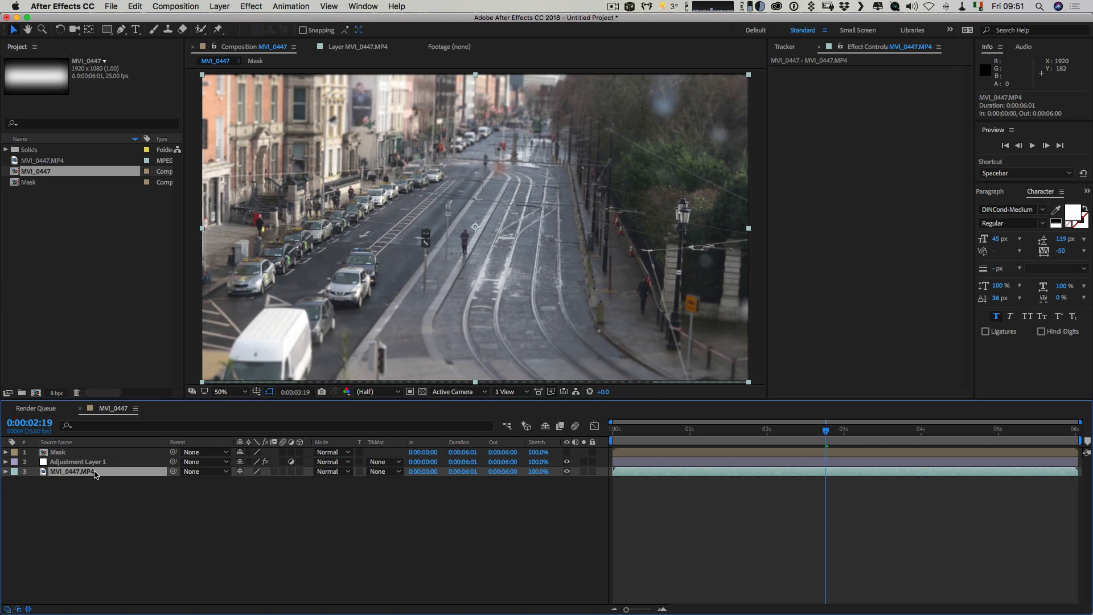
key(s)
click(254, 481)
text(101)
key(Return)
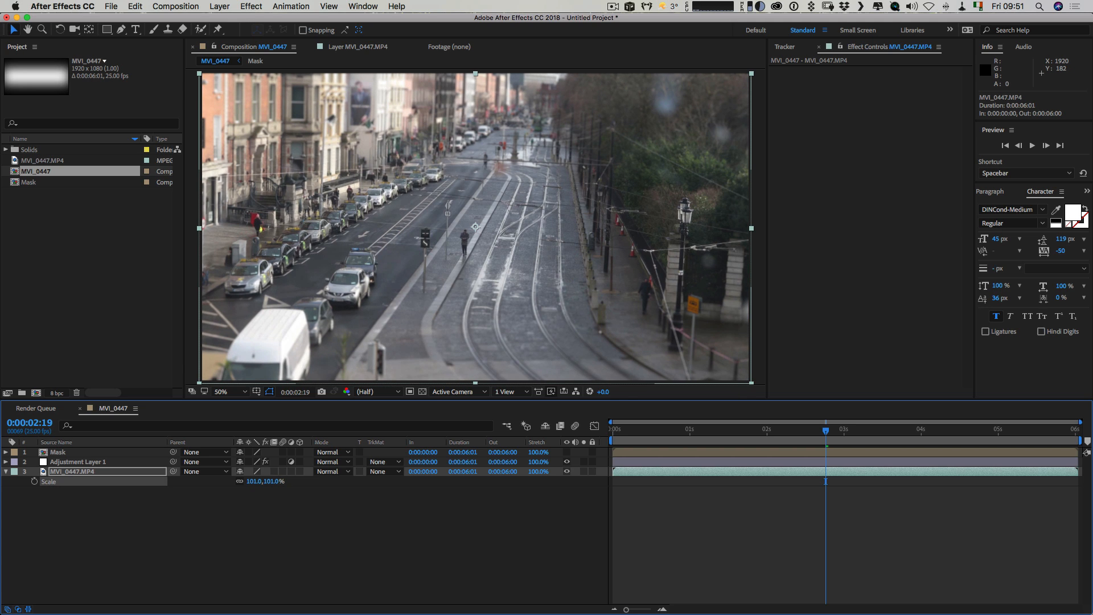
click(302, 537)
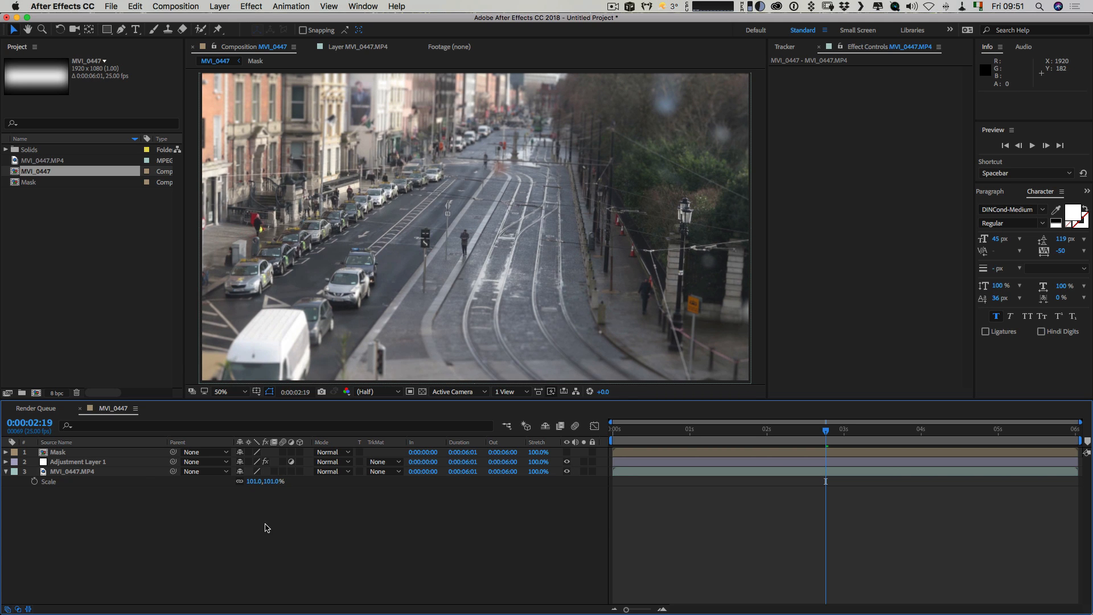
Rename the adjustment layer holding Camera Lens Blur as Blur Layer.
click(72, 462)
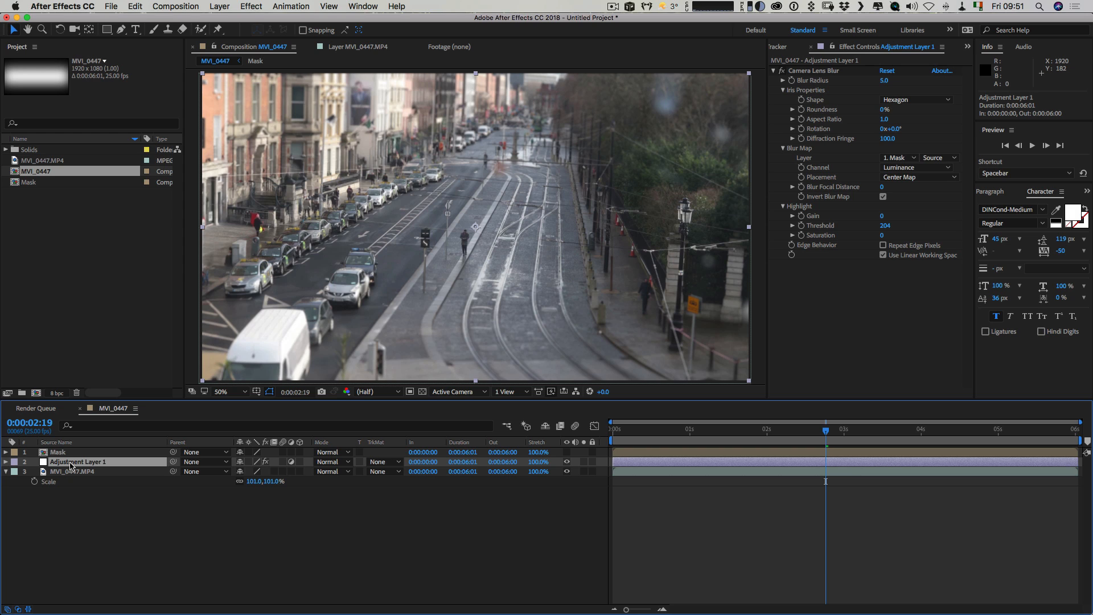
key(Return)
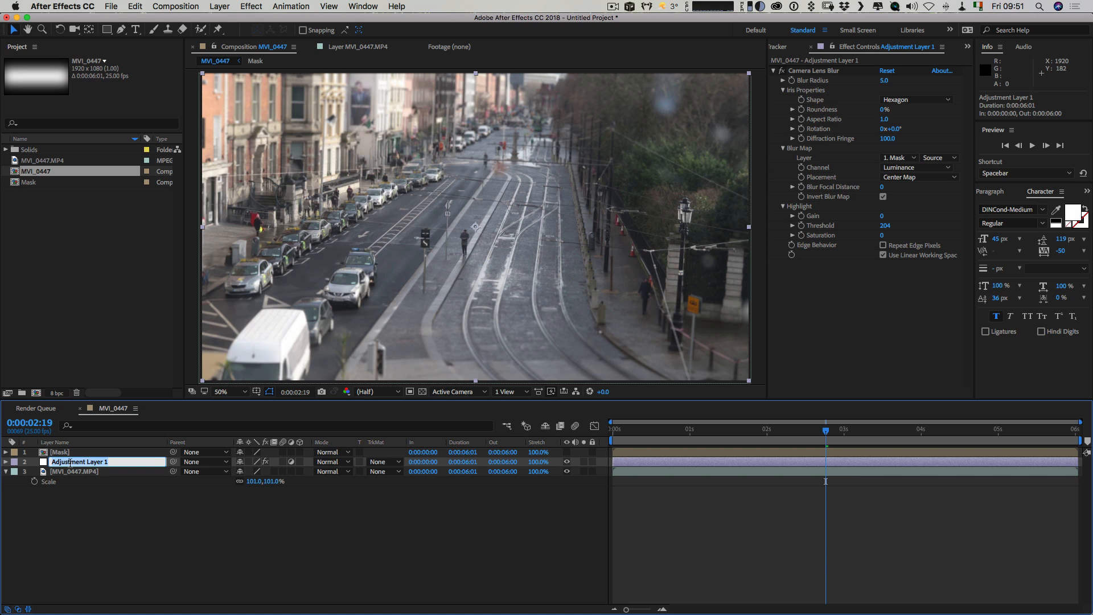
text(Blur Layer)
key(Return)
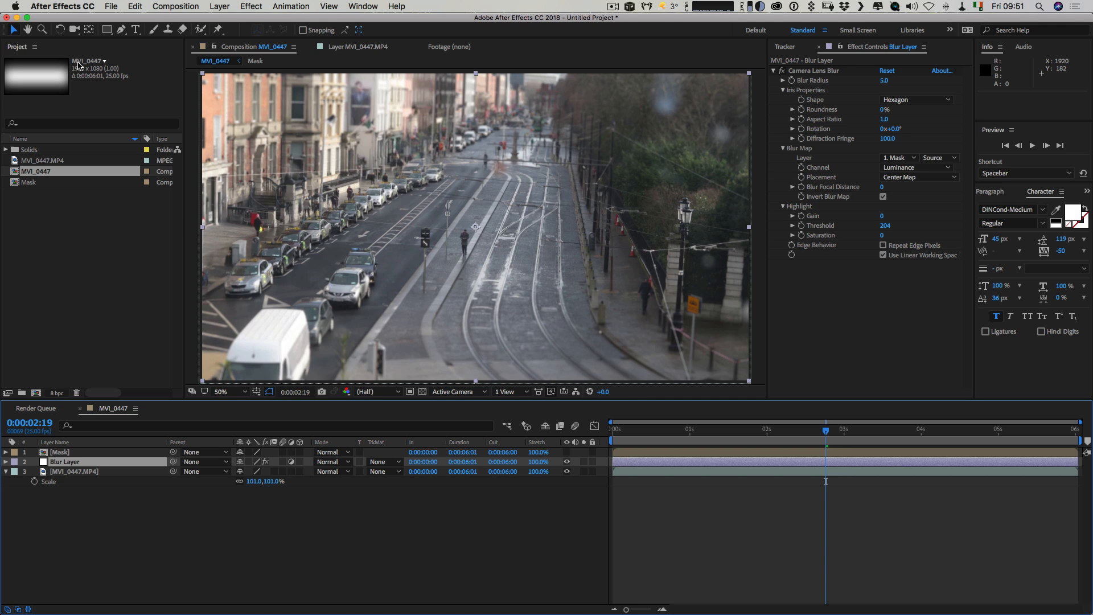
Add a second adjustment layer directly above Blur Layer.
click(247, 7)
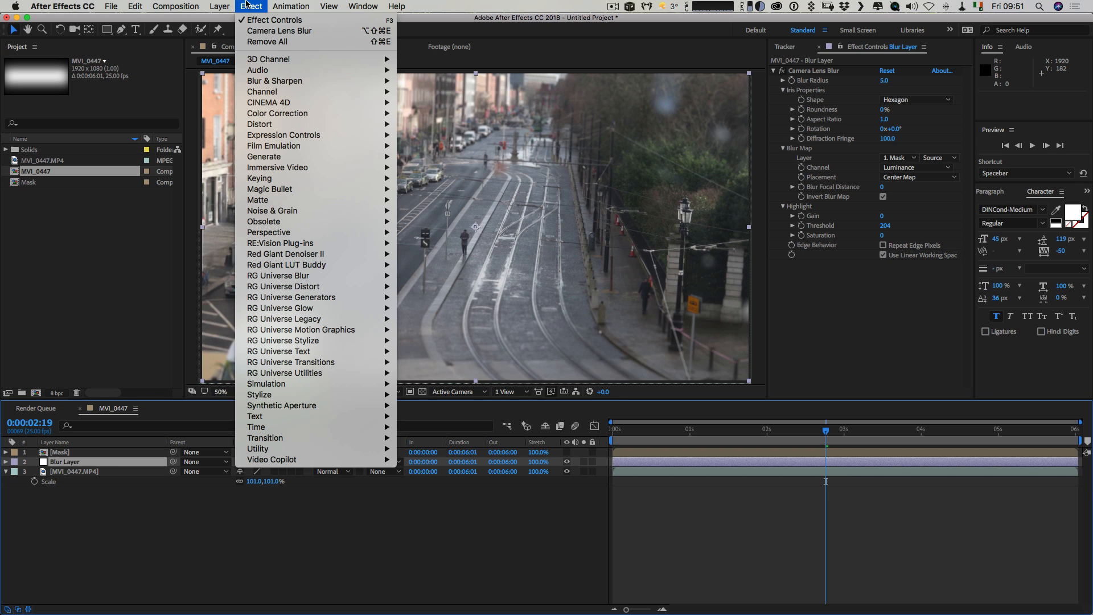
mouse_move(261, 87)
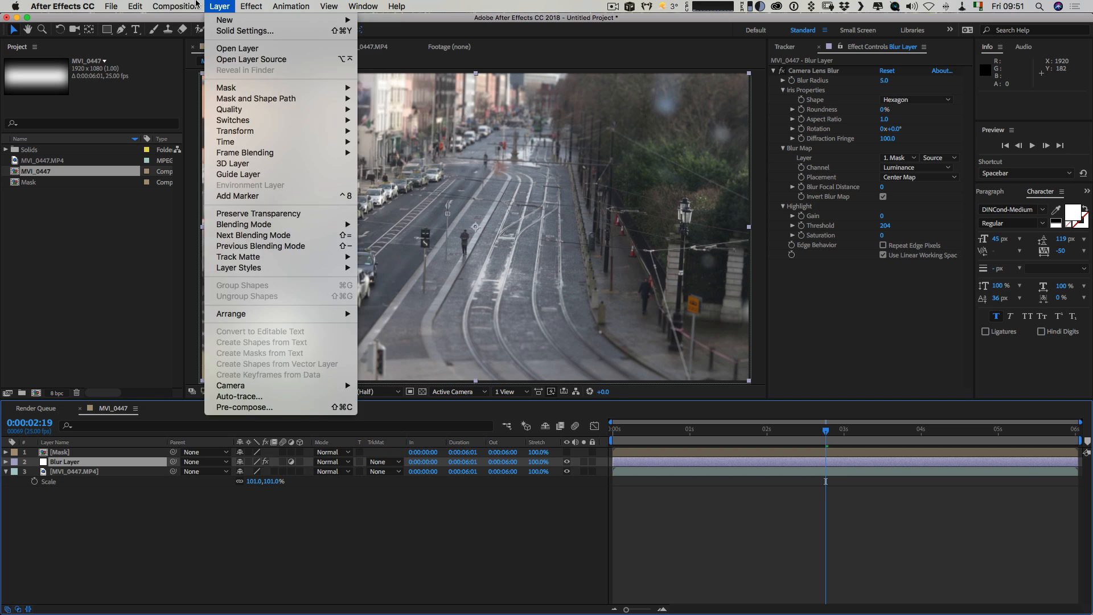
mouse_move(210, 8)
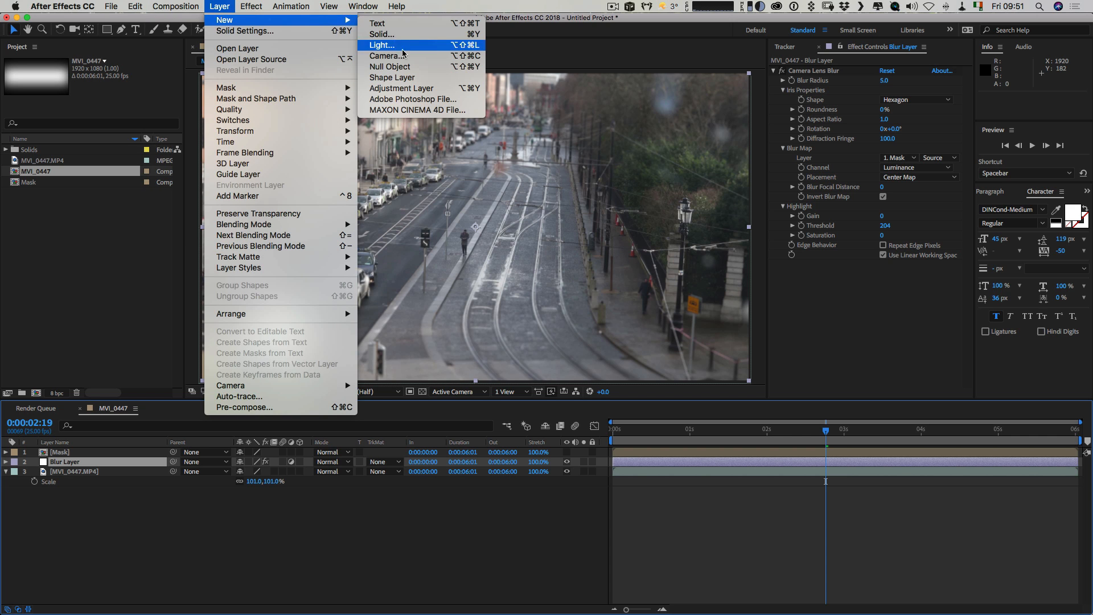
click(406, 90)
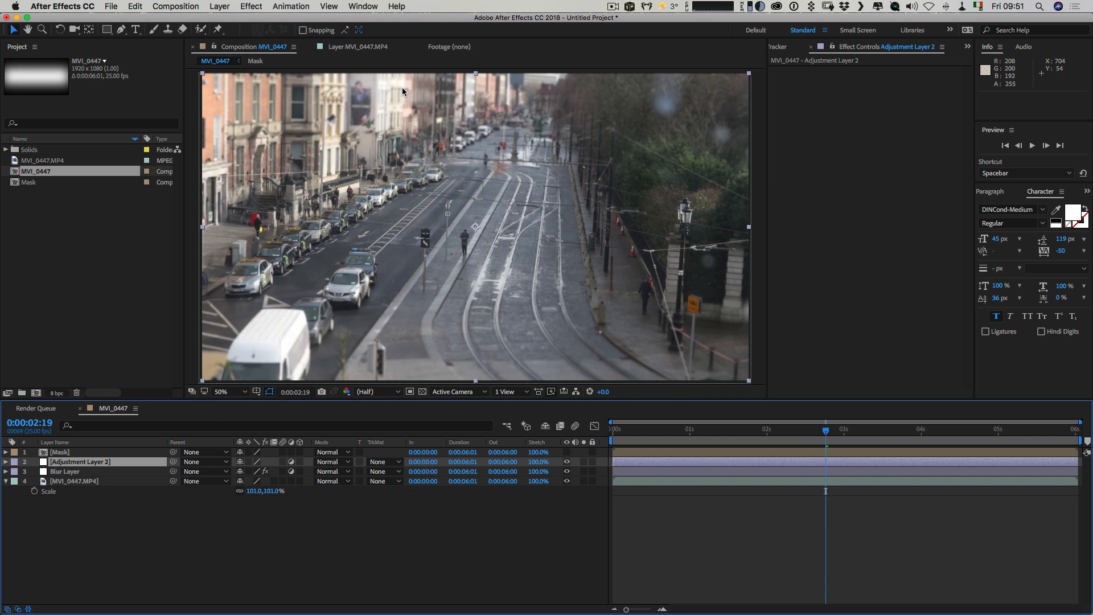
Apply Curves to Adjustment Layer 2 and shape an RGB S-curve with lifted midtones, darker shadows and softened highlights.
click(251, 6)
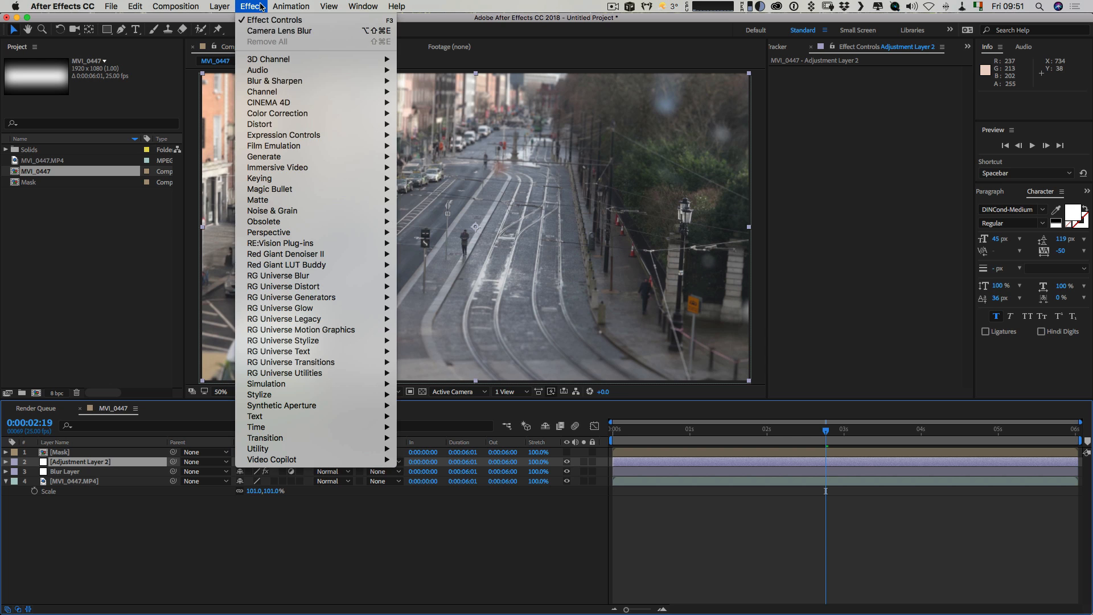
mouse_move(300, 114)
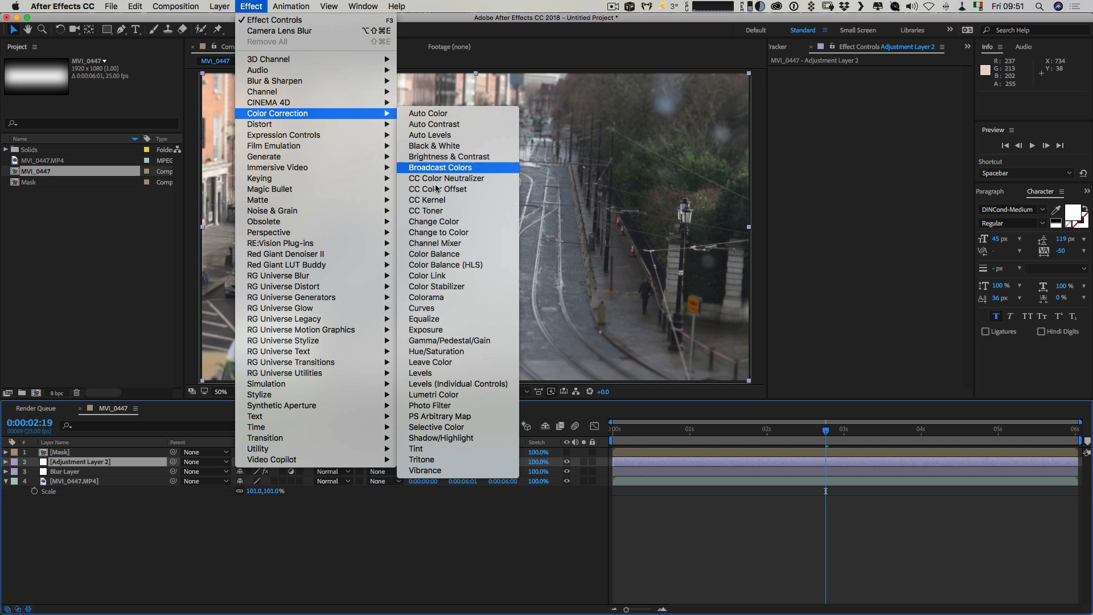
click(433, 308)
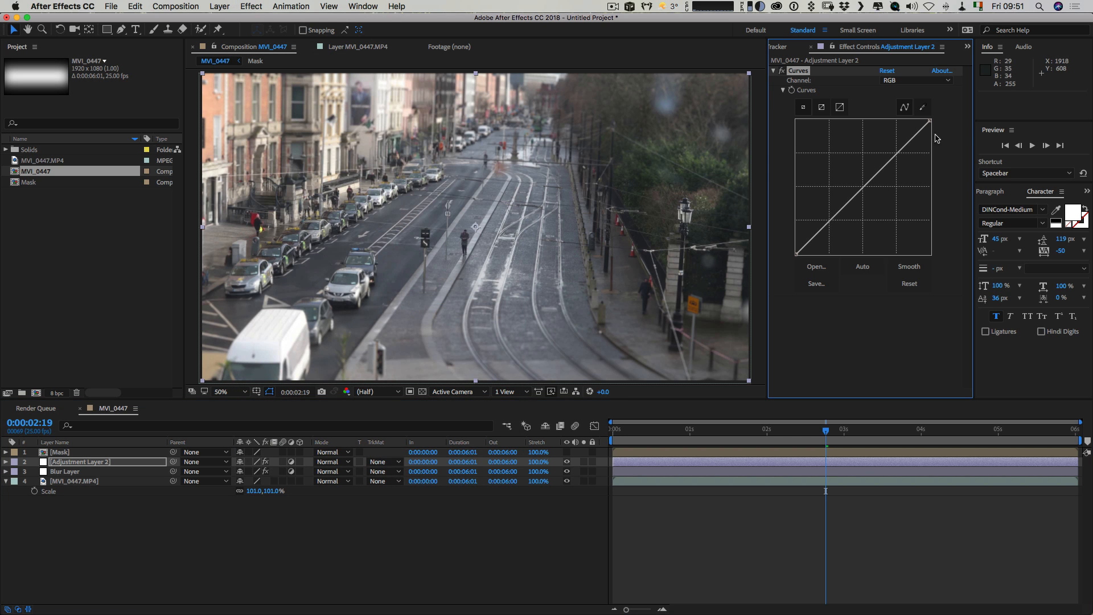
drag(889, 152, 883, 152)
drag(825, 213, 808, 248)
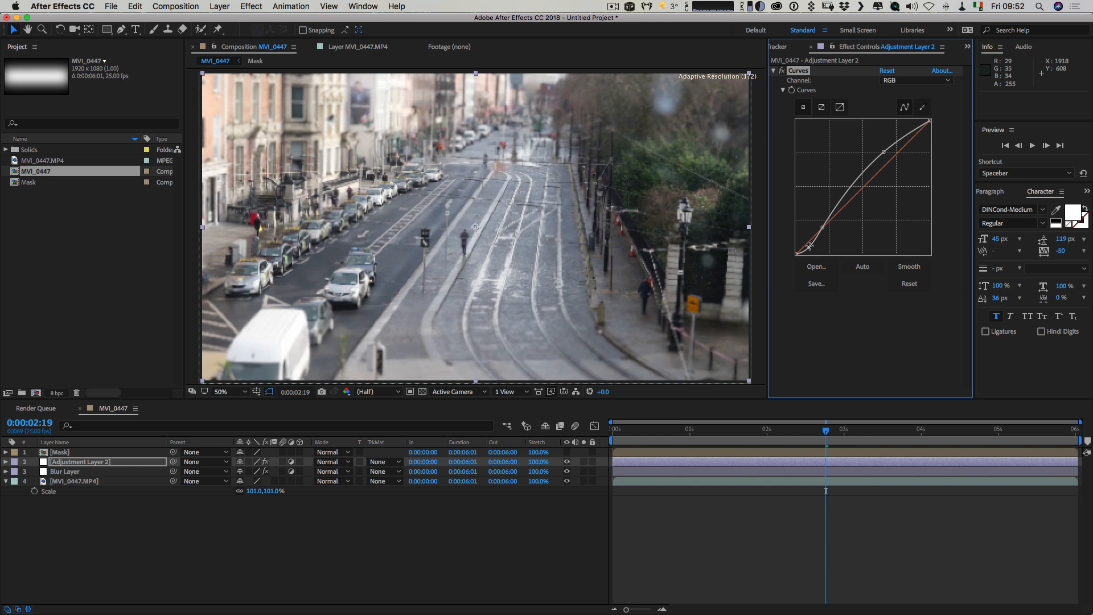
drag(883, 152, 881, 151)
drag(931, 121, 917, 129)
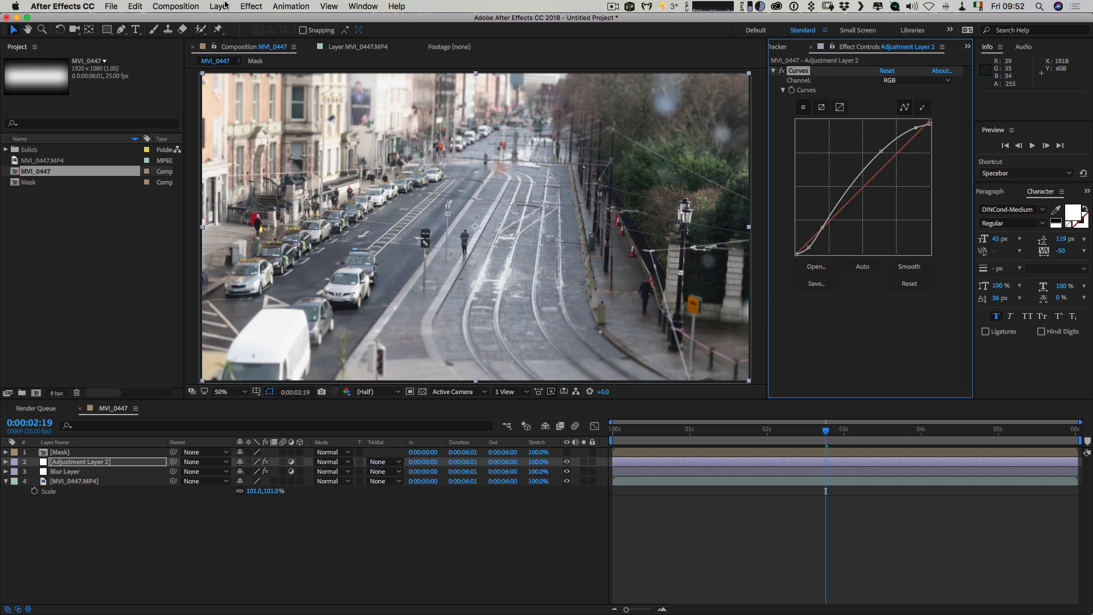
Add Hue/Saturation to Adjustment Layer 2 and set Master Saturation to 28.
click(251, 6)
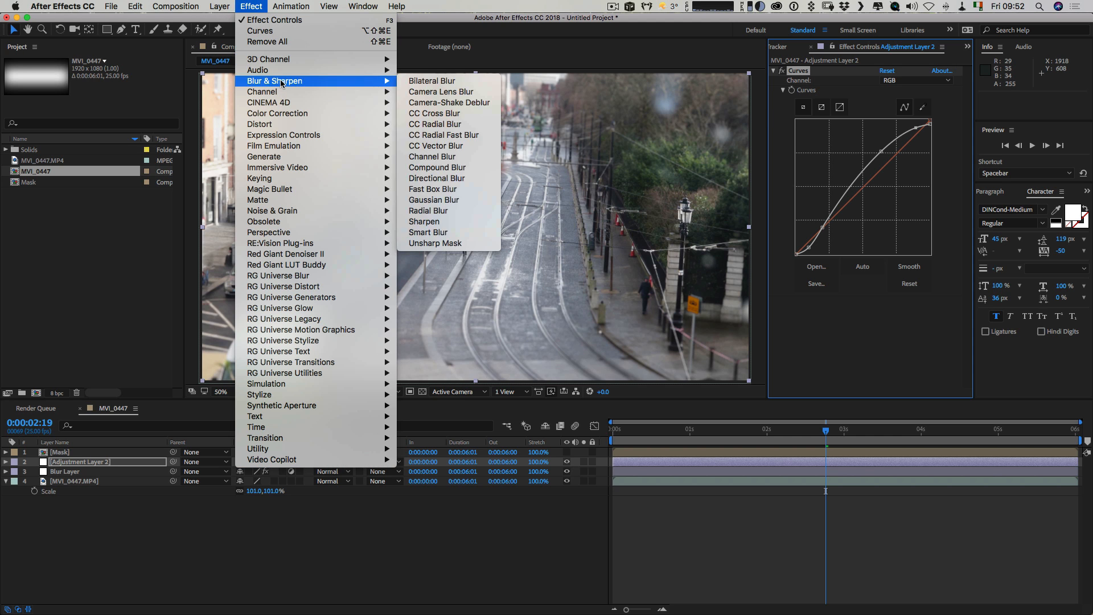
mouse_move(285, 115)
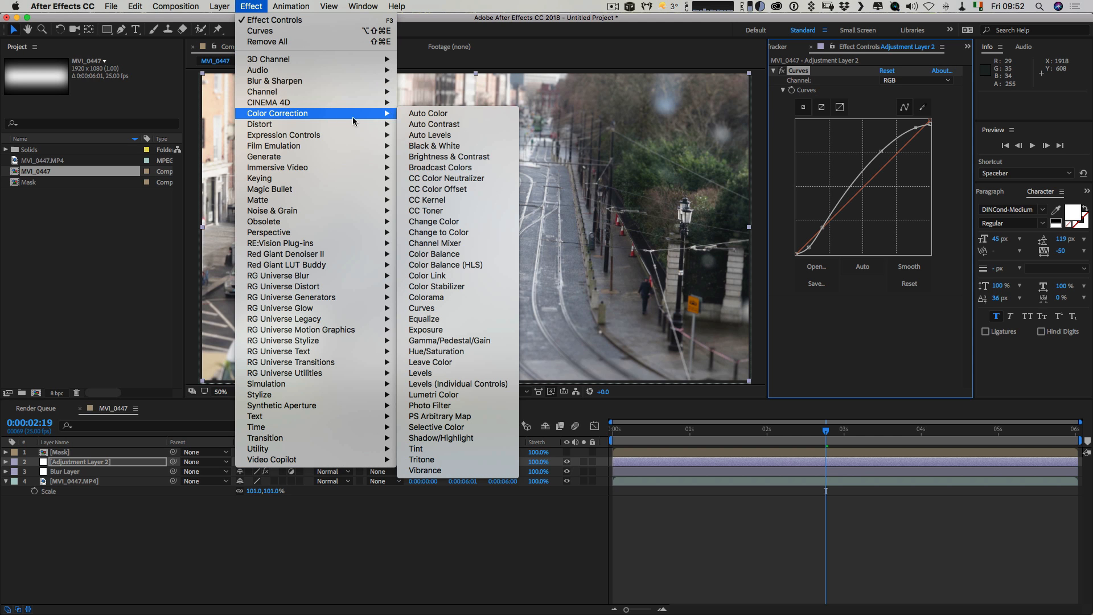
click(465, 351)
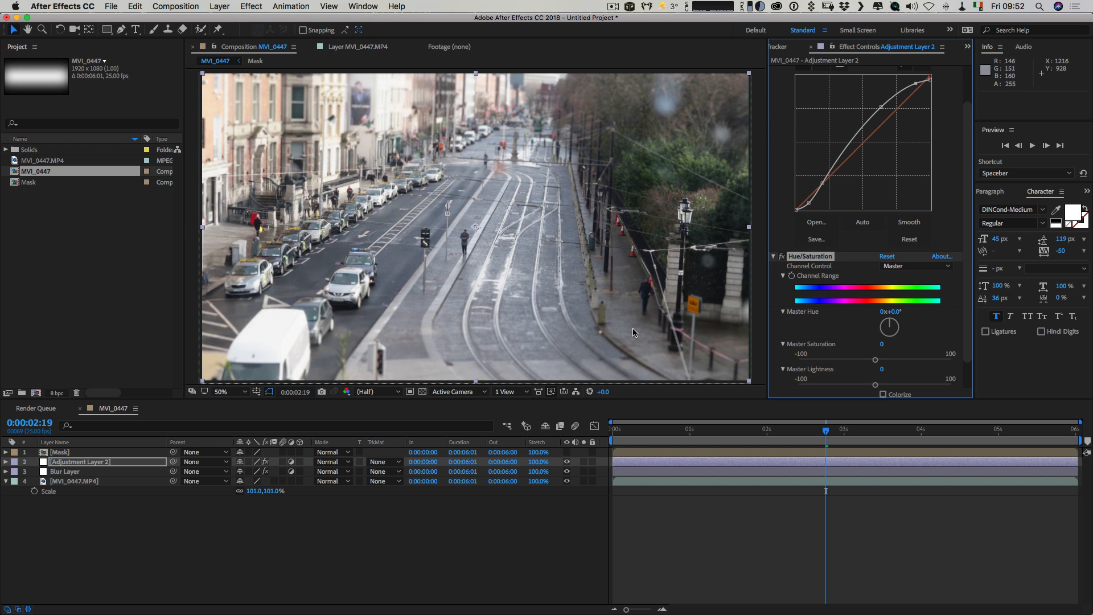
drag(897, 360, 897, 360)
click(774, 414)
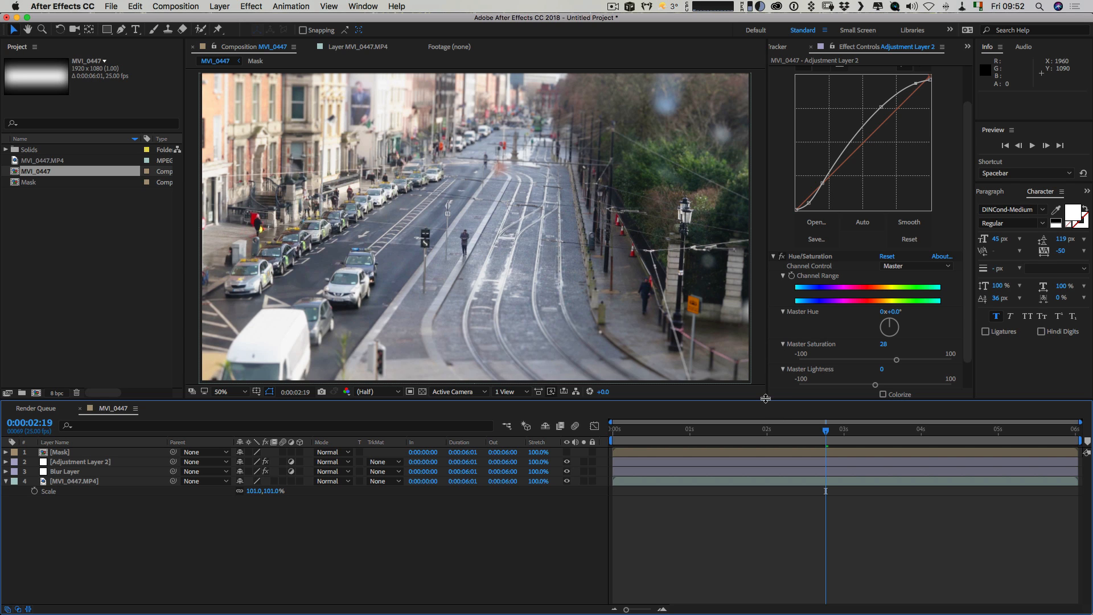
Check the graded miniature look at several points in the composition and in a playback preview.
drag(767, 401, 767, 417)
click(698, 444)
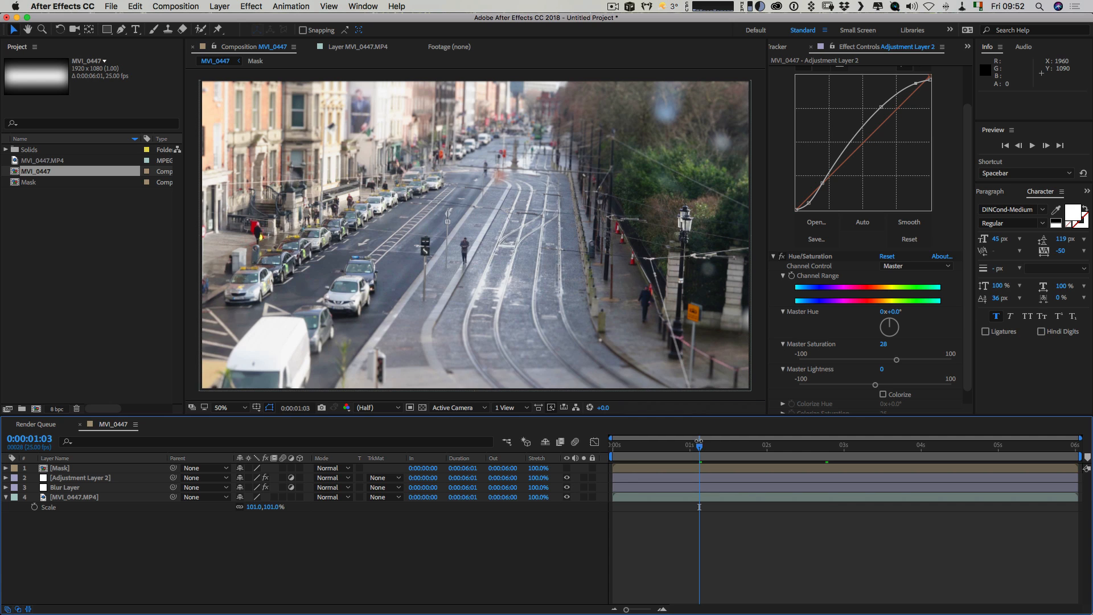
drag(699, 445, 614, 447)
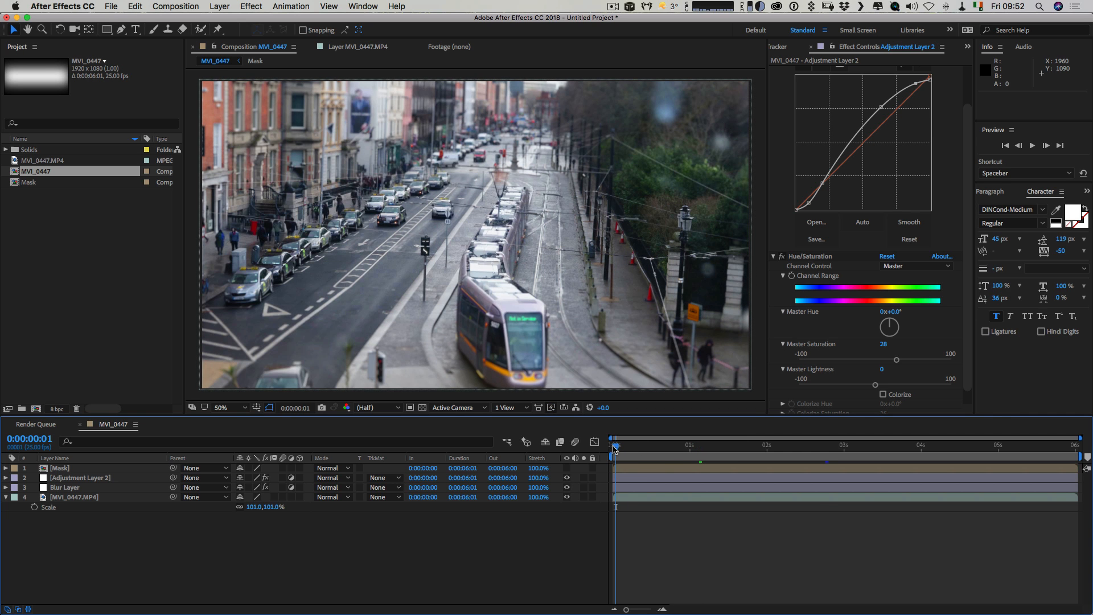
click(700, 447)
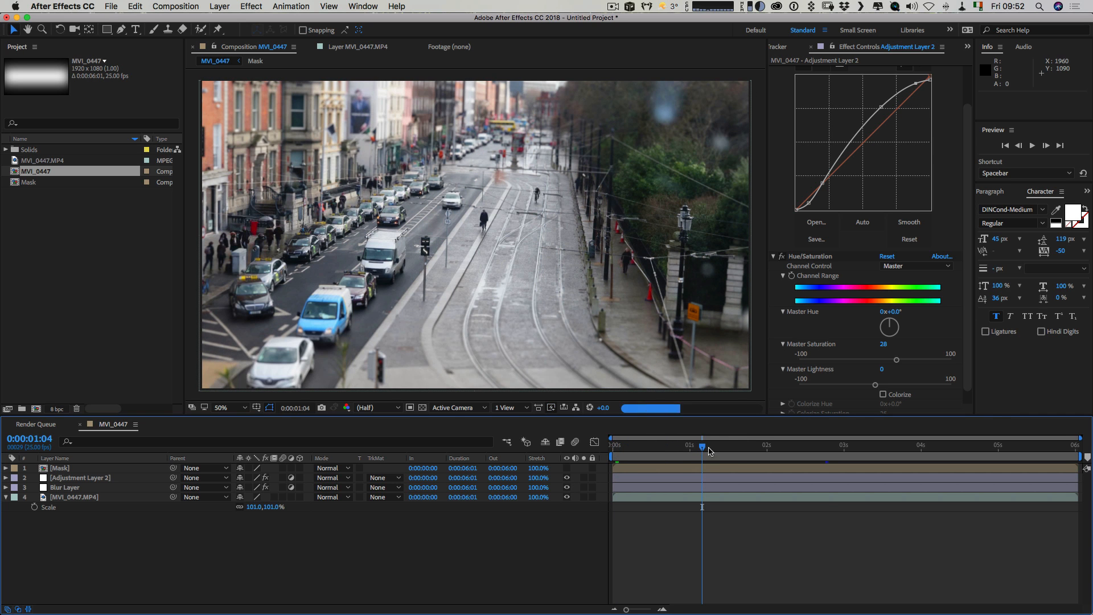
click(763, 447)
click(812, 447)
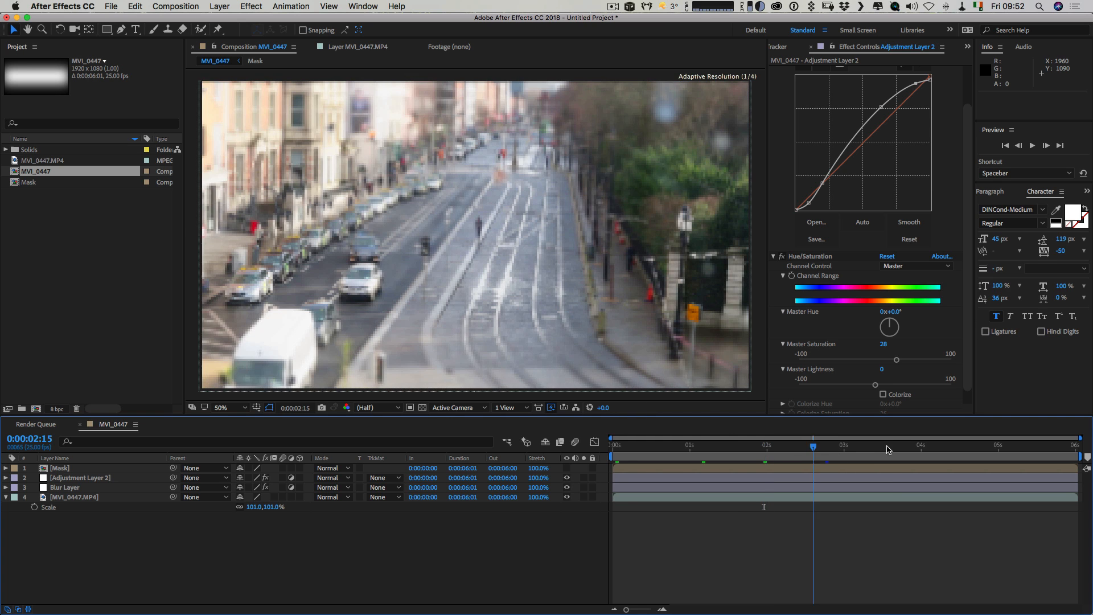
click(725, 447)
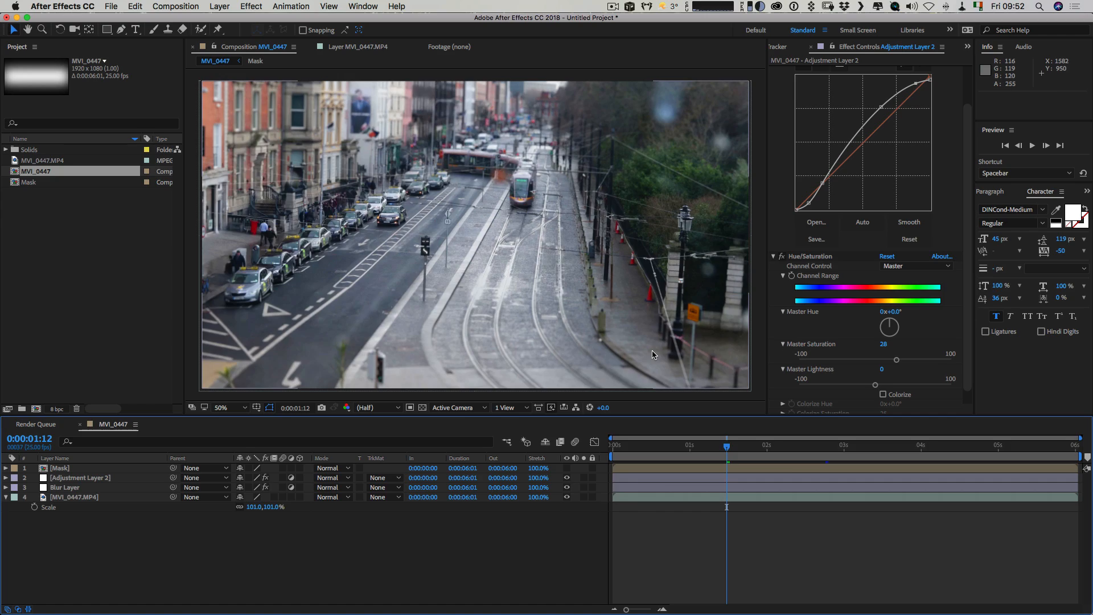
key(space)
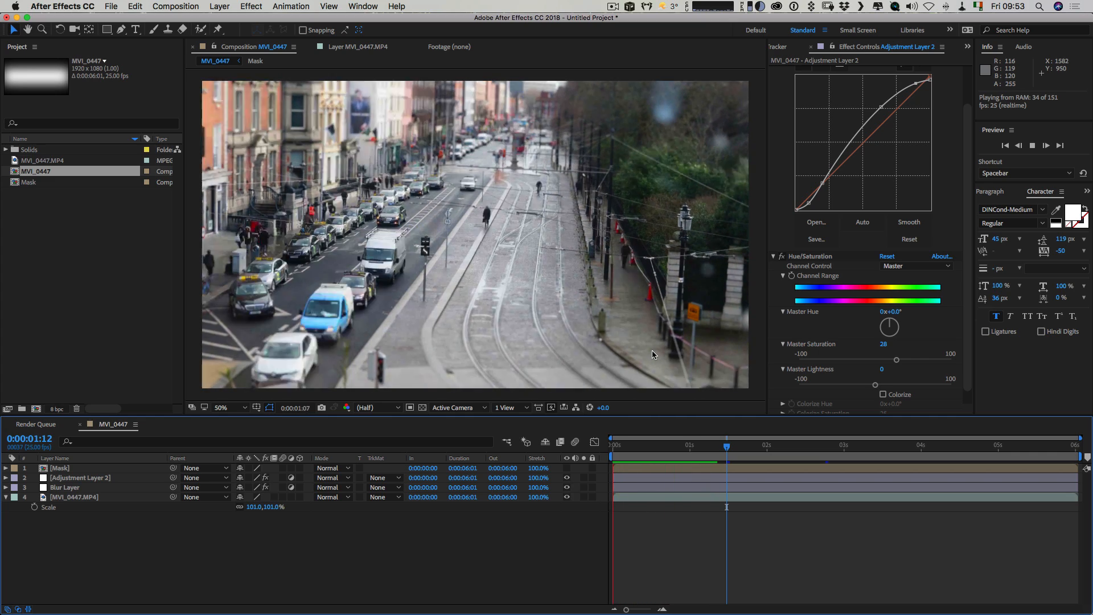
key(space)
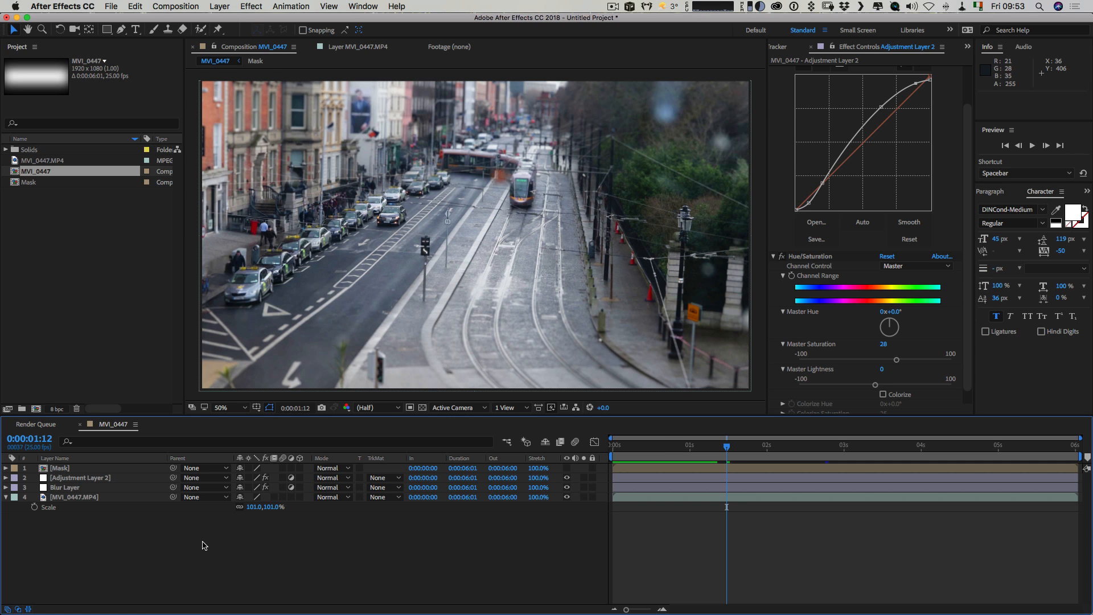
Rename the MVI_0447 composition as Timelapse and nest it in a new composition.
key(super+k)
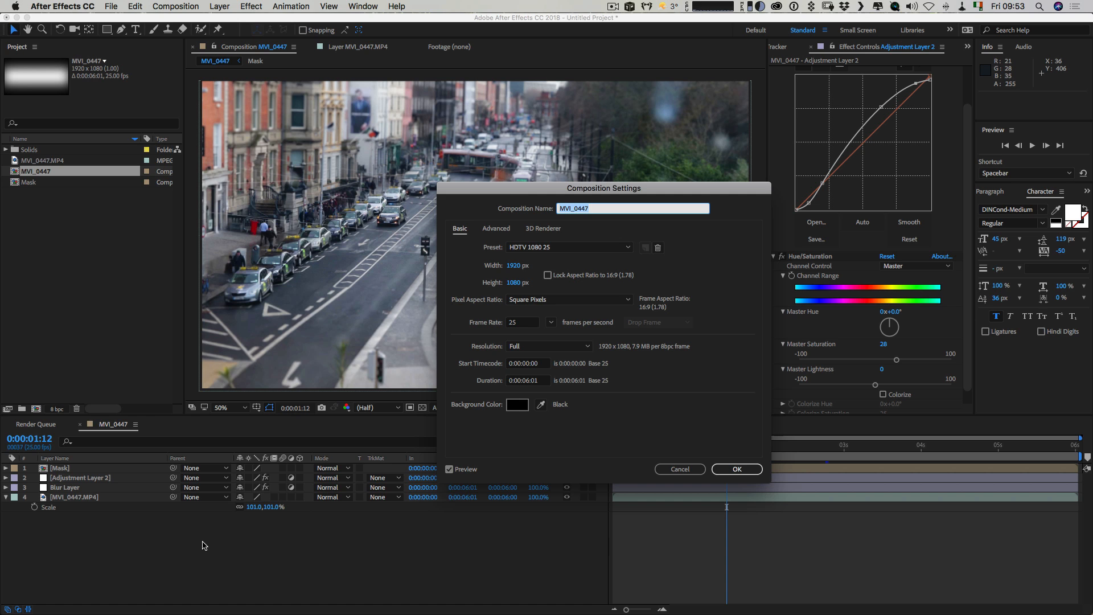
text(Timelapse)
key(Return)
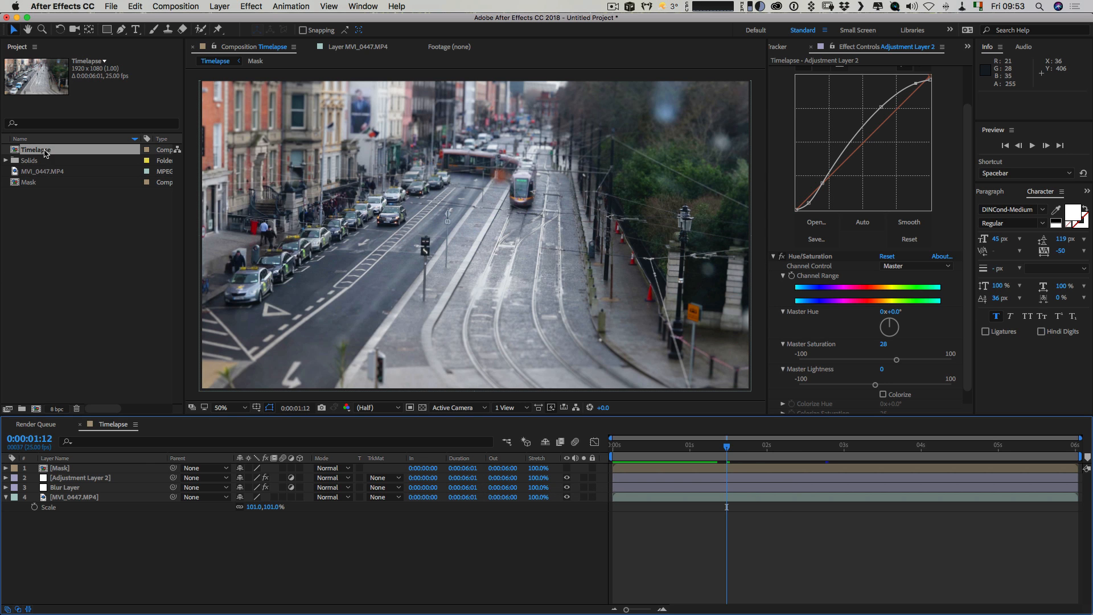
drag(45, 151, 38, 410)
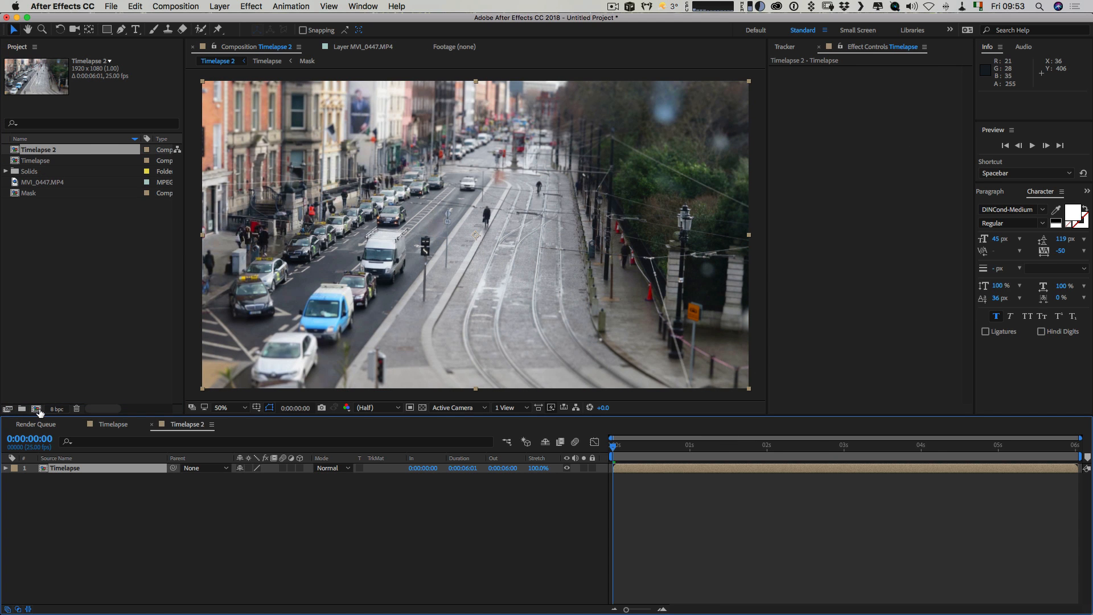
Mark the Timelapse layer at 0:00:05:18, duplicate it, and shift the upper copy to start at that time.
mouse_move(1056, 445)
mouse_down()
mouse_move(1068, 449)
mouse_move(1054, 452)
mouse_up()
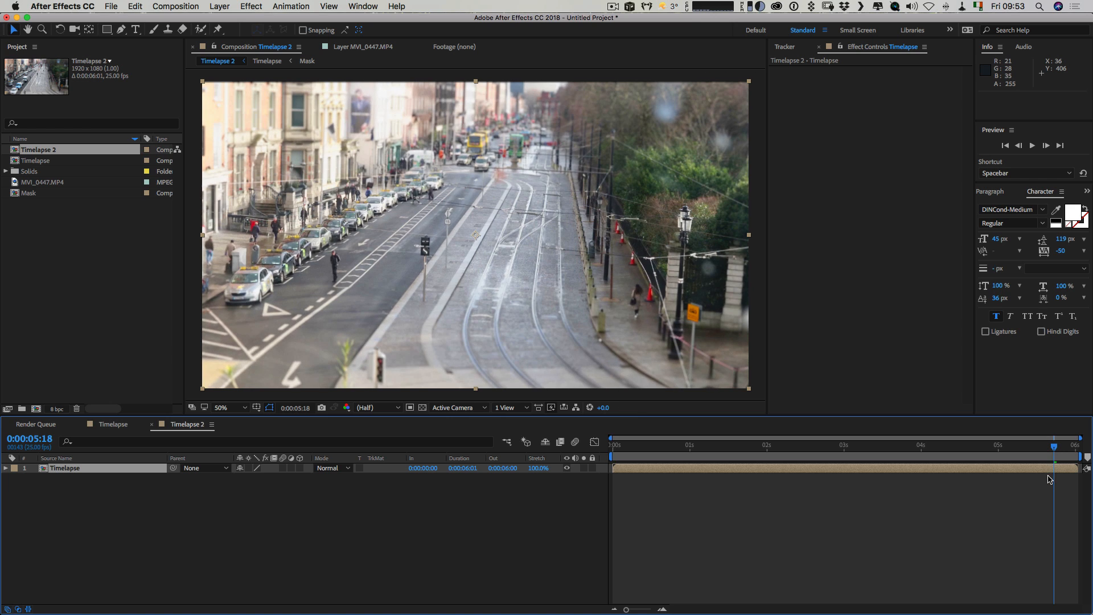
key(KP_Multiply)
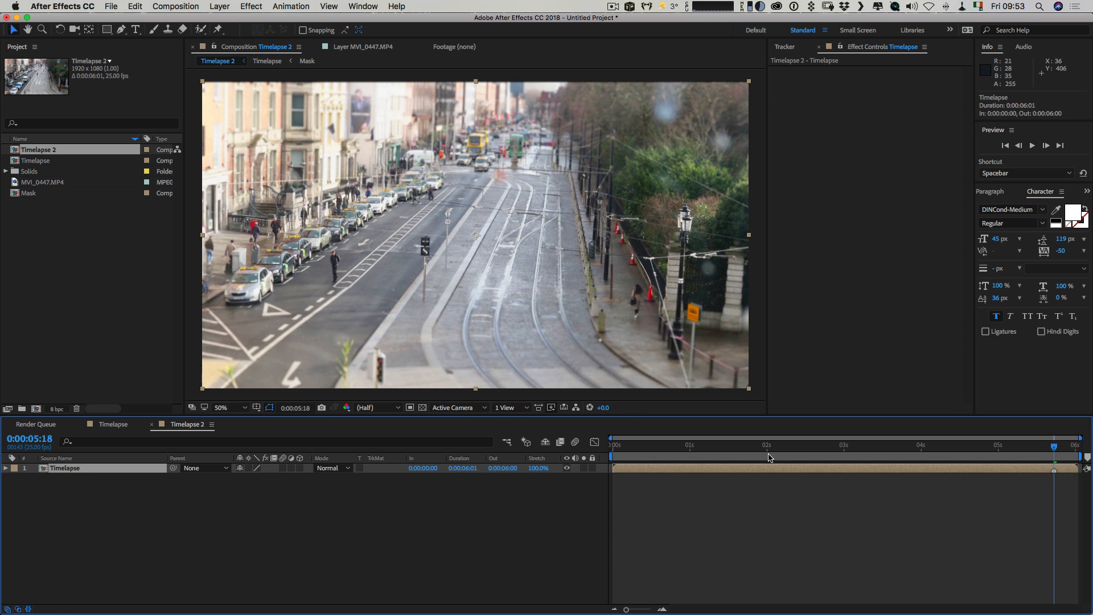
key(ctrl+d)
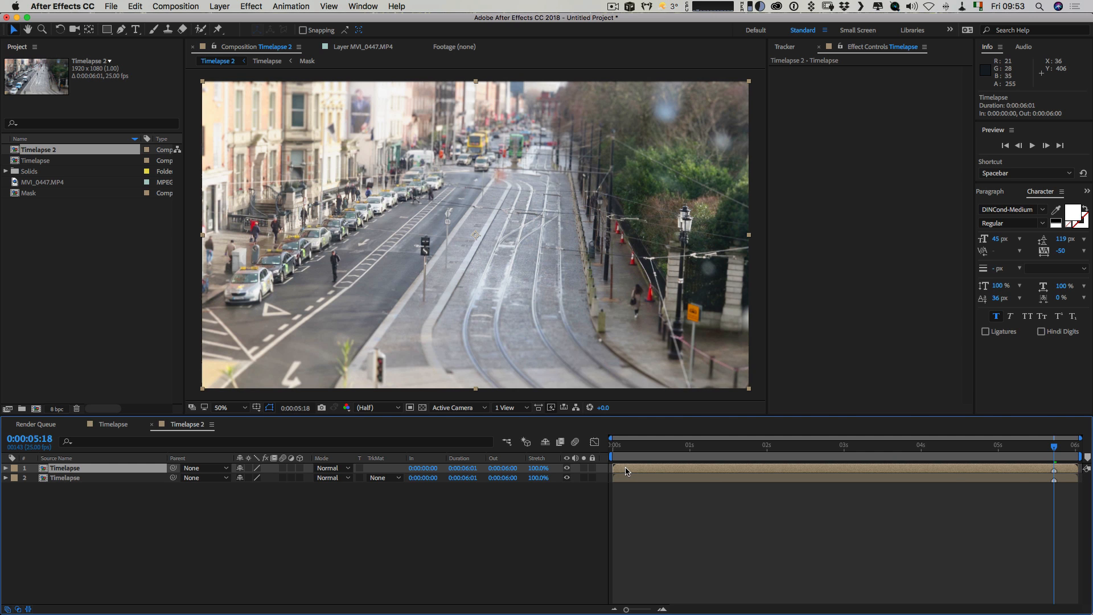
drag(625, 470, 1064, 486)
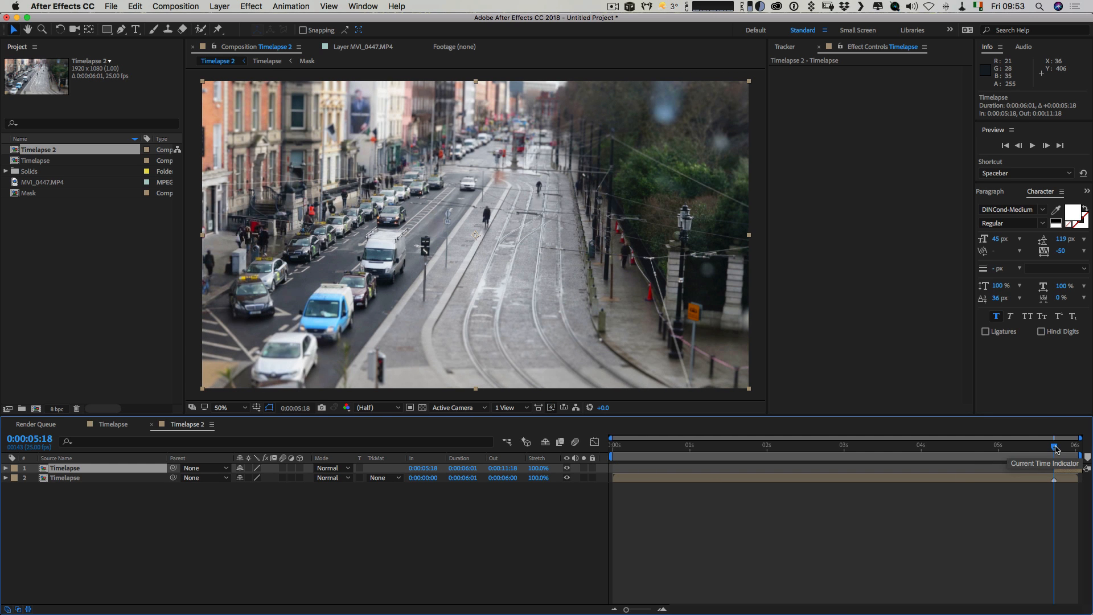
Keyframe the upper Timelapse layer's opacity from 0% at 0:00:05:18 to 100% at 0:00:06:00.
key(t)
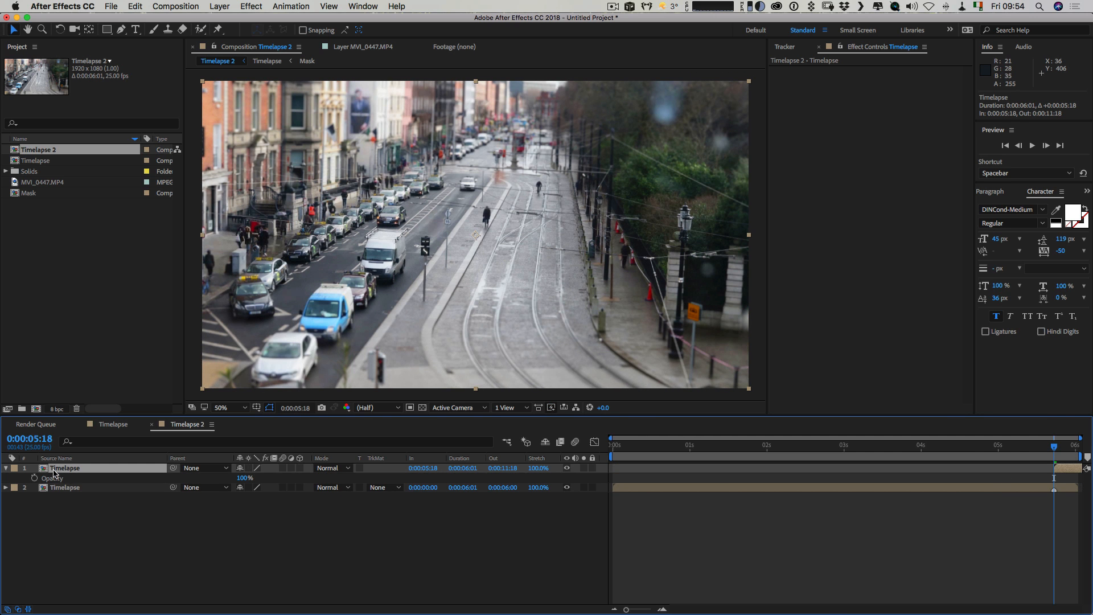
click(34, 478)
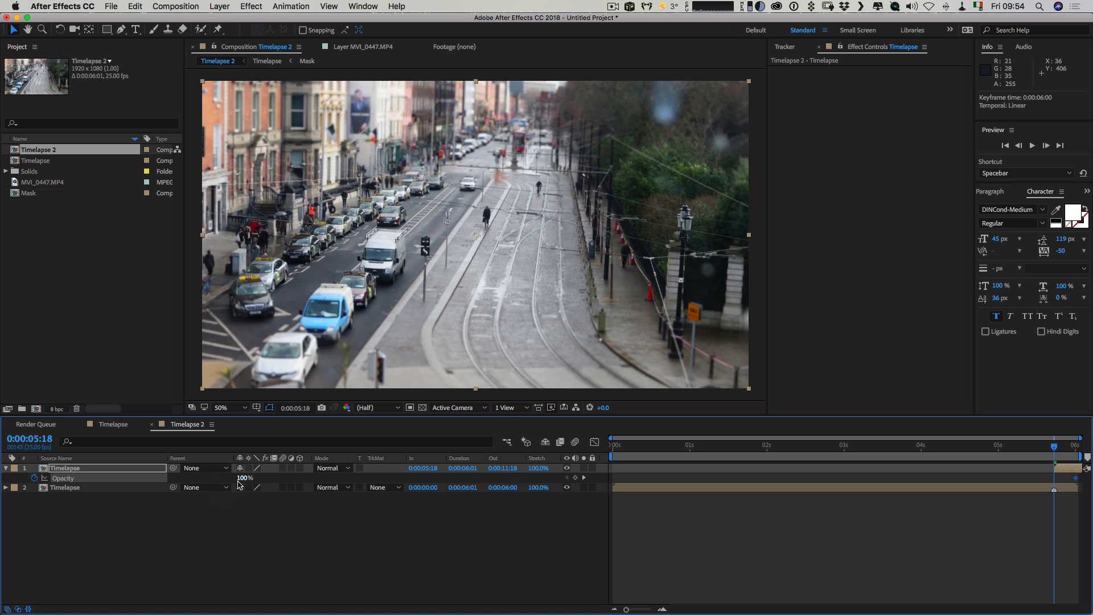
drag(235, 478, 156, 478)
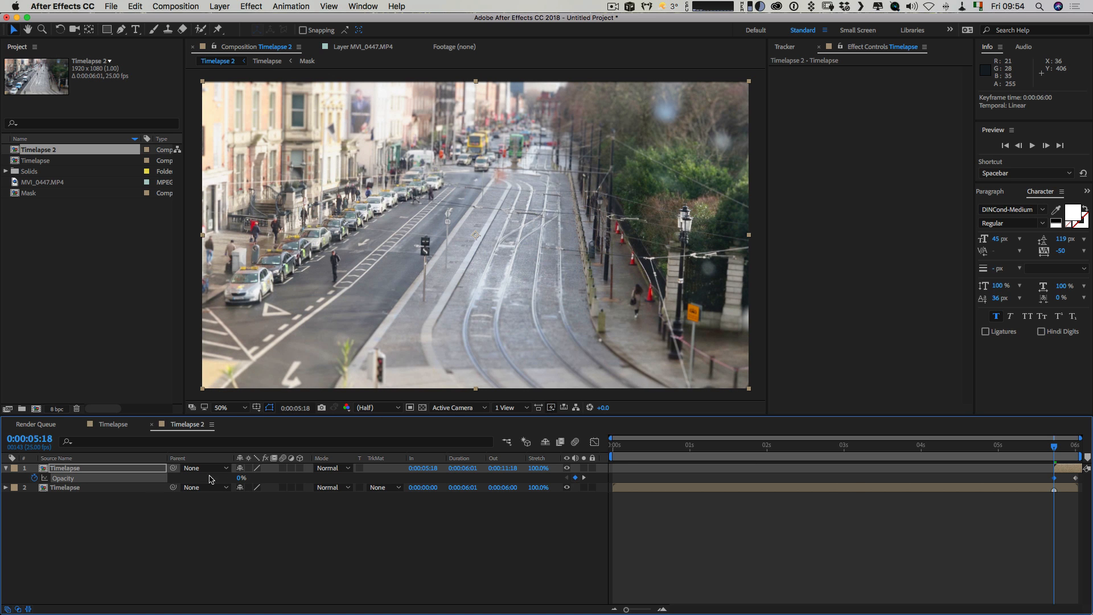
drag(1054, 447, 1074, 448)
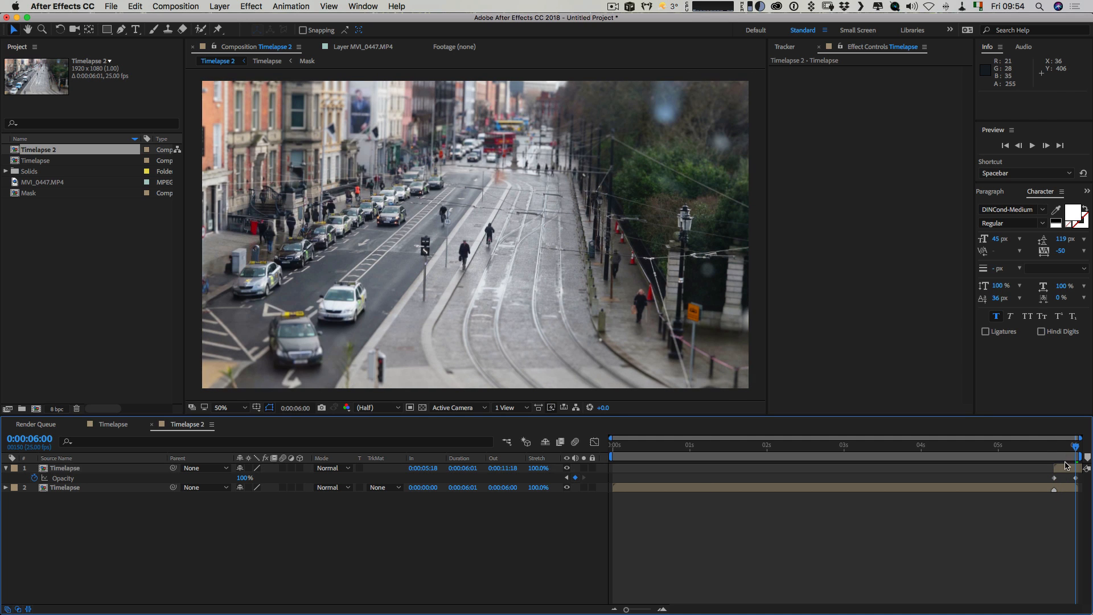
Step backward frame by frame through the crossfade from 0:00:06:00 to 0:00:05:18 to examine its length.
click(1069, 469)
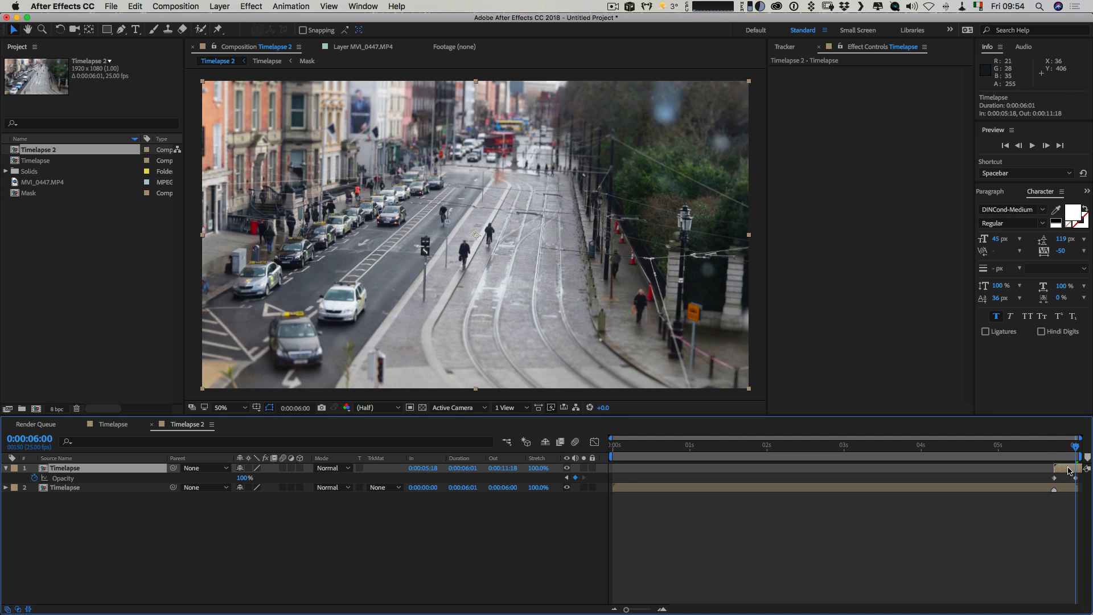
key(Page_Up)
key(Page_Up)
key(Page_Up)
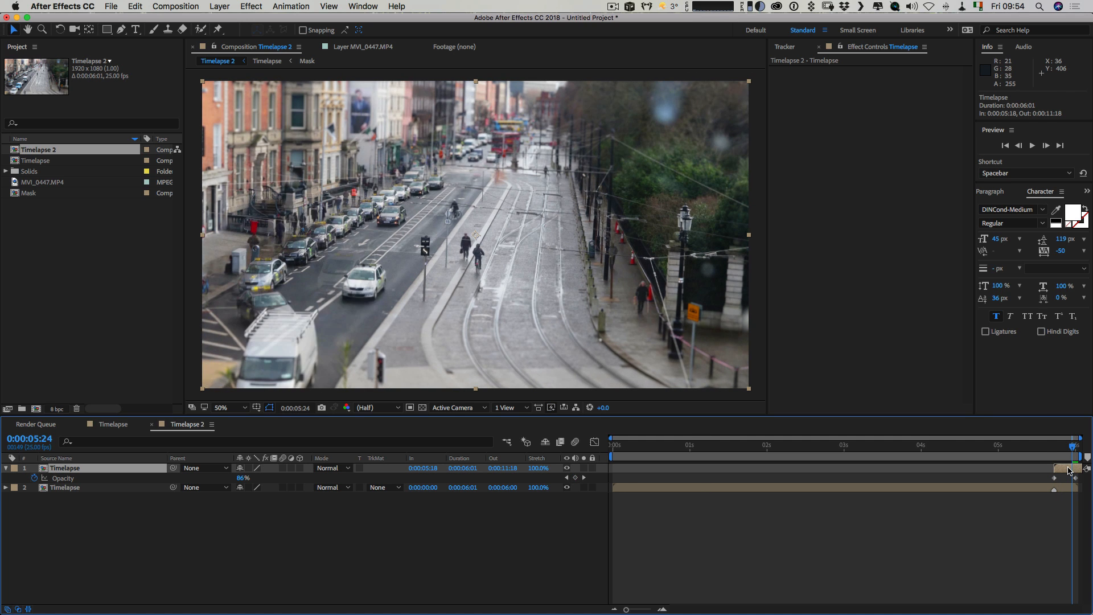
key(Page_Up)
key(Page_Up)
key(Page_Up)
key(Page_Up)
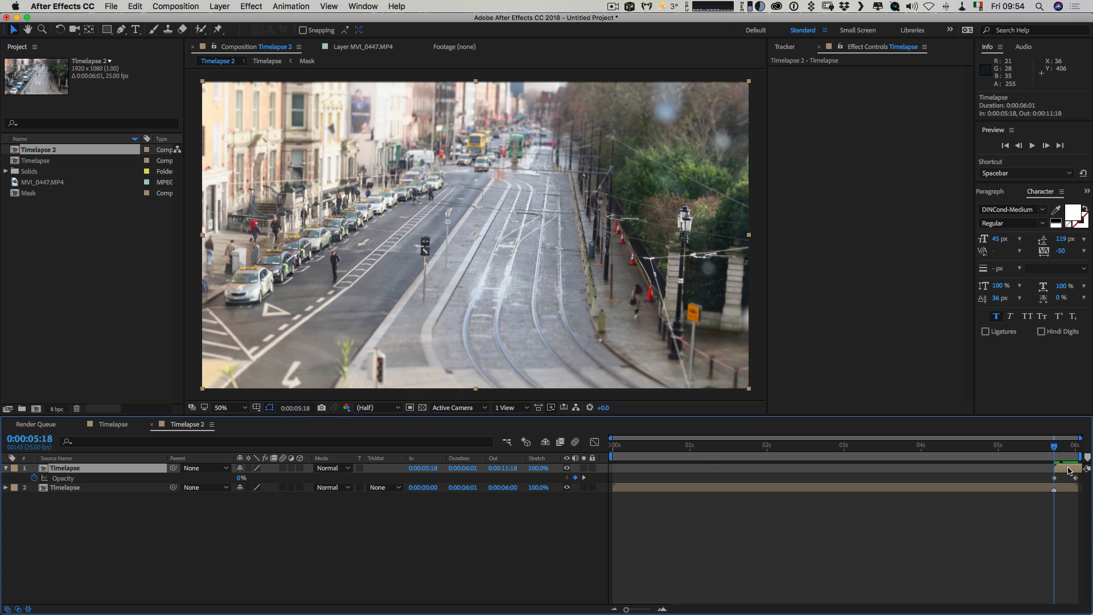
Set the work area to start at 0:00:00:07 and preview the looping crossfade.
shift+click(50, 487)
key(Home)
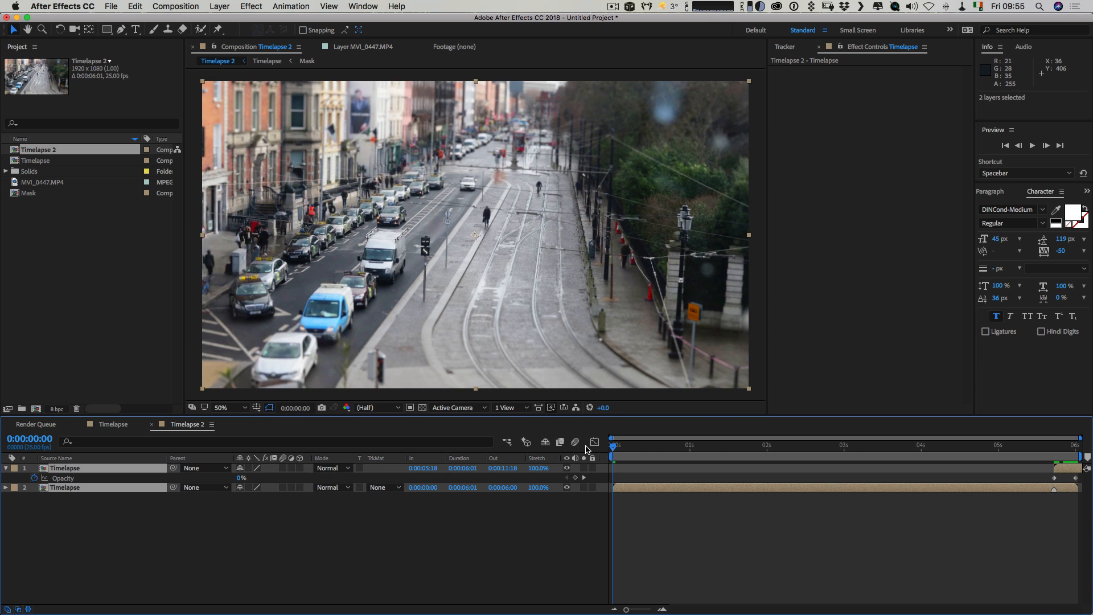
key(Page_Down)
key(Page_Down)
key(Page_Down)
key(Page_Down)
key(Page_Down)
key(Page_Down)
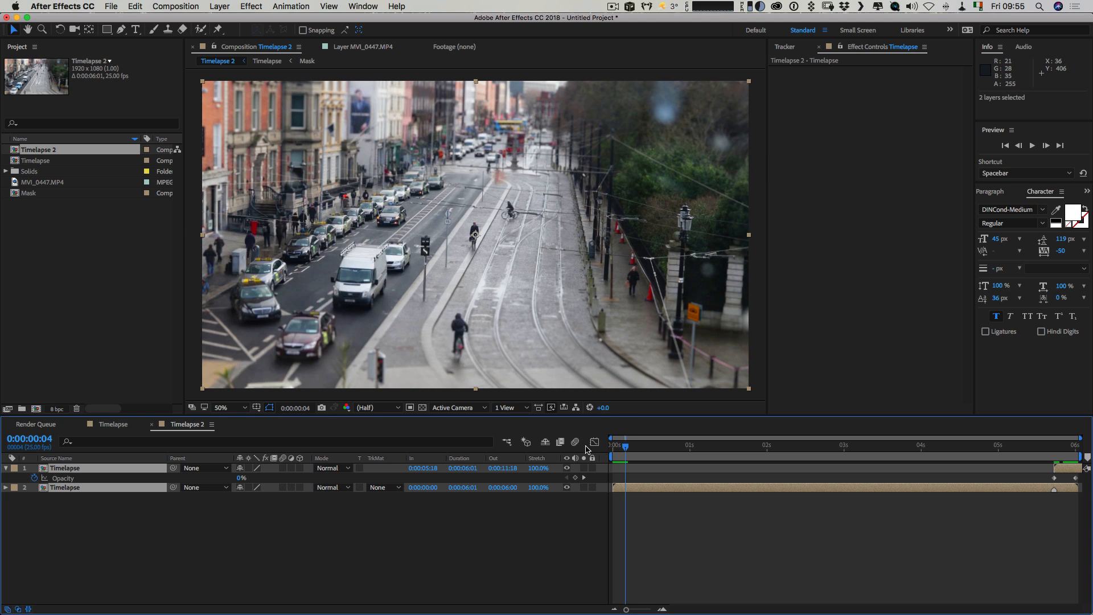
key(Page_Down)
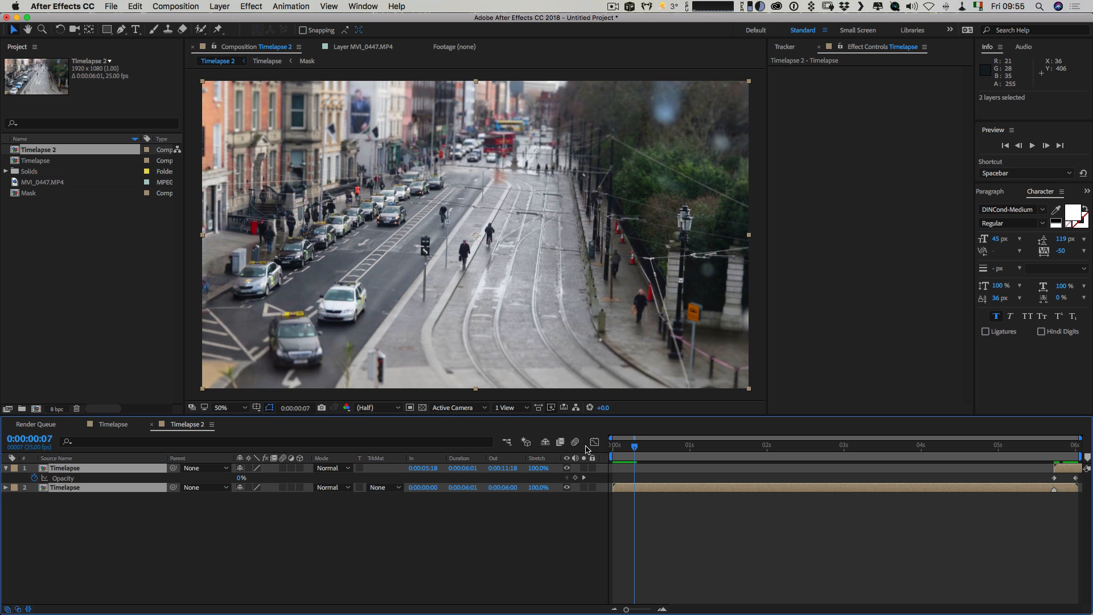
key(b)
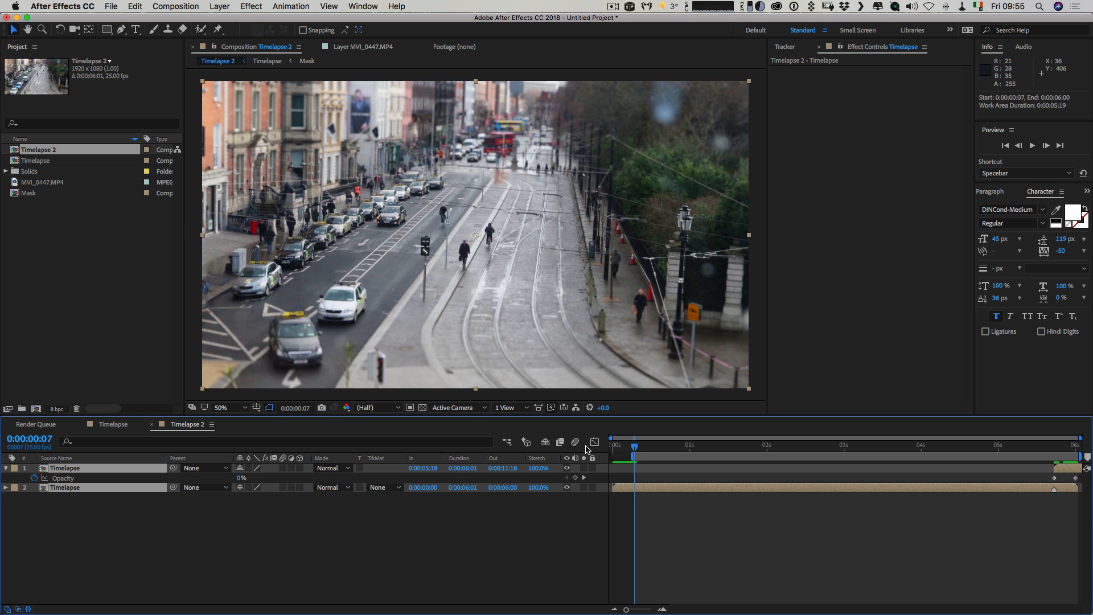
key(space)
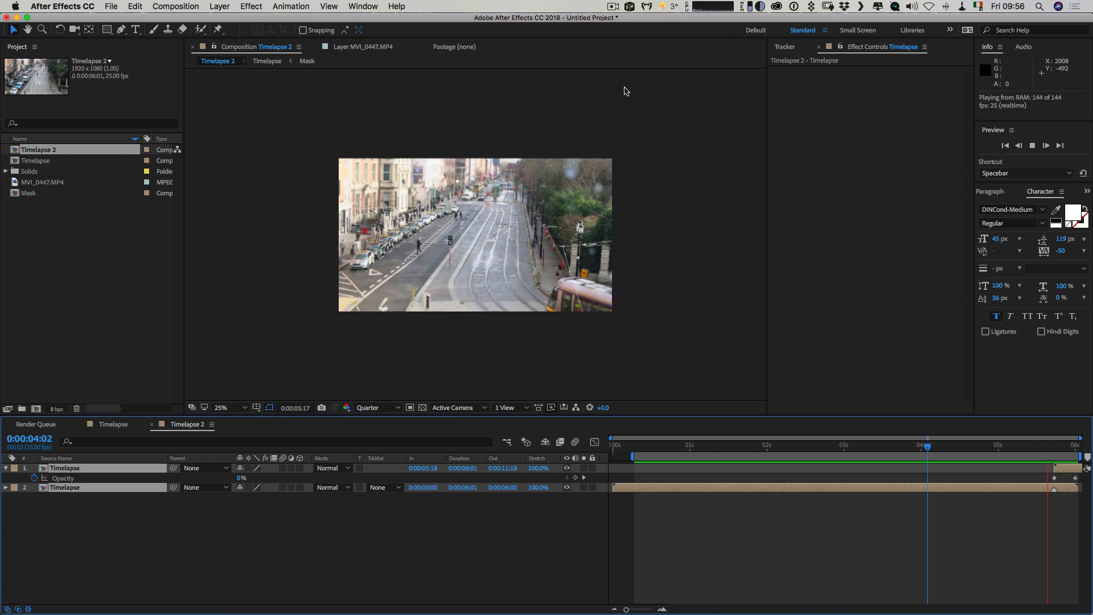
Stop the preview, queue the Timelapse 2 composition for rendering with the h264 Preview output module, and render it.
key(space)
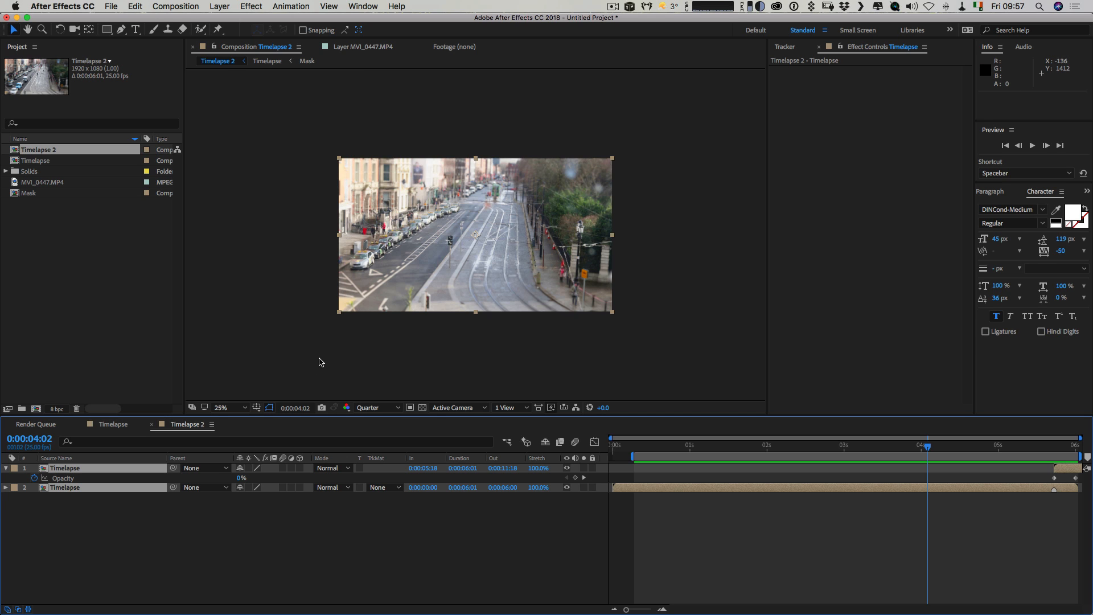
key(super+m)
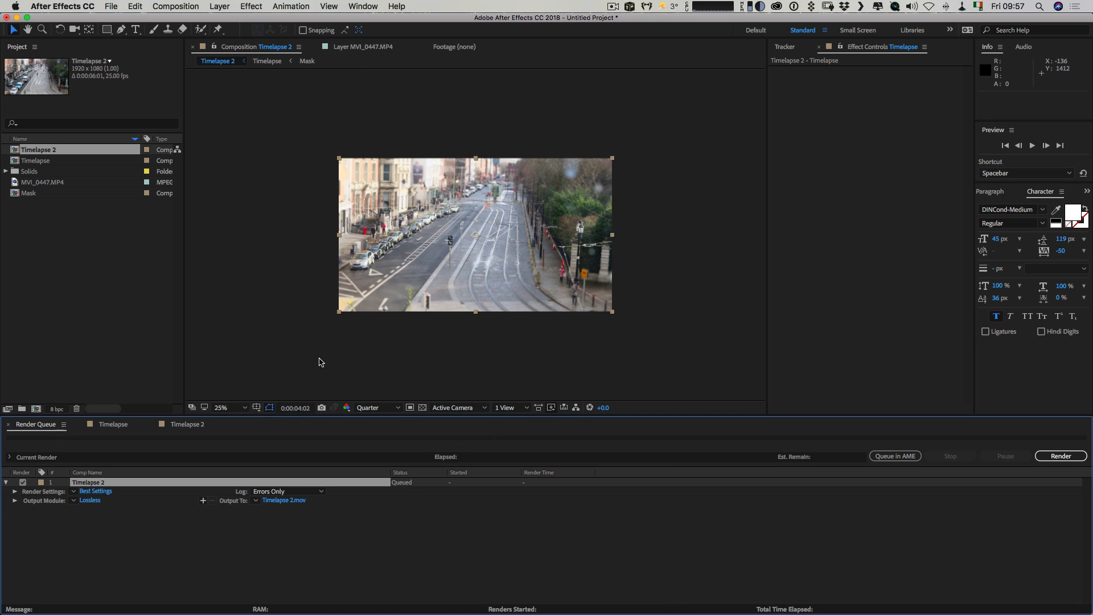
click(80, 497)
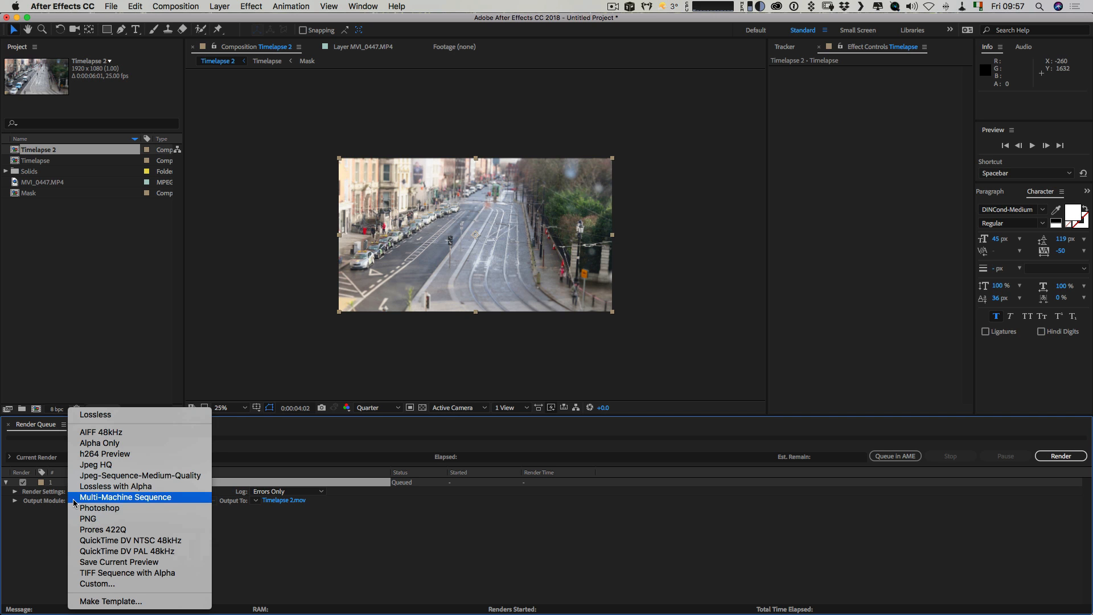
click(183, 453)
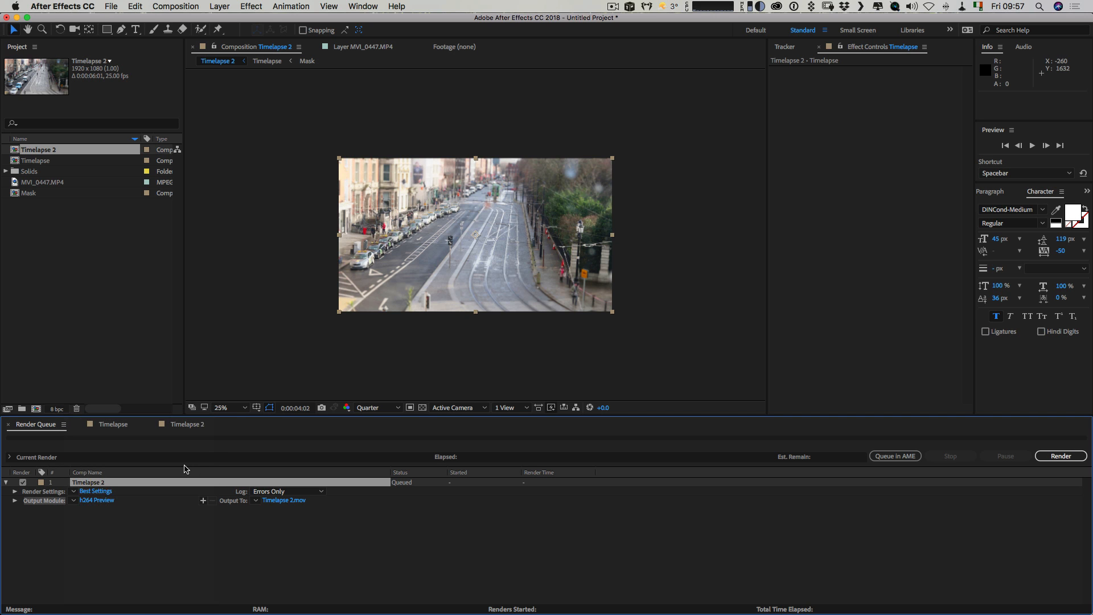
scroll(503, 313, up, 3)
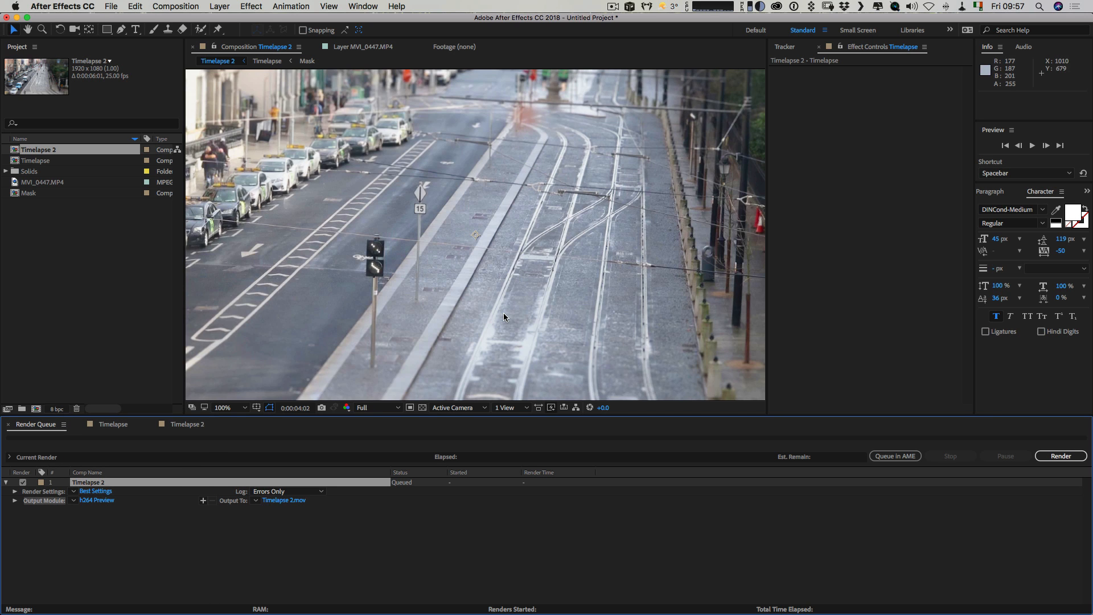
click(1061, 456)
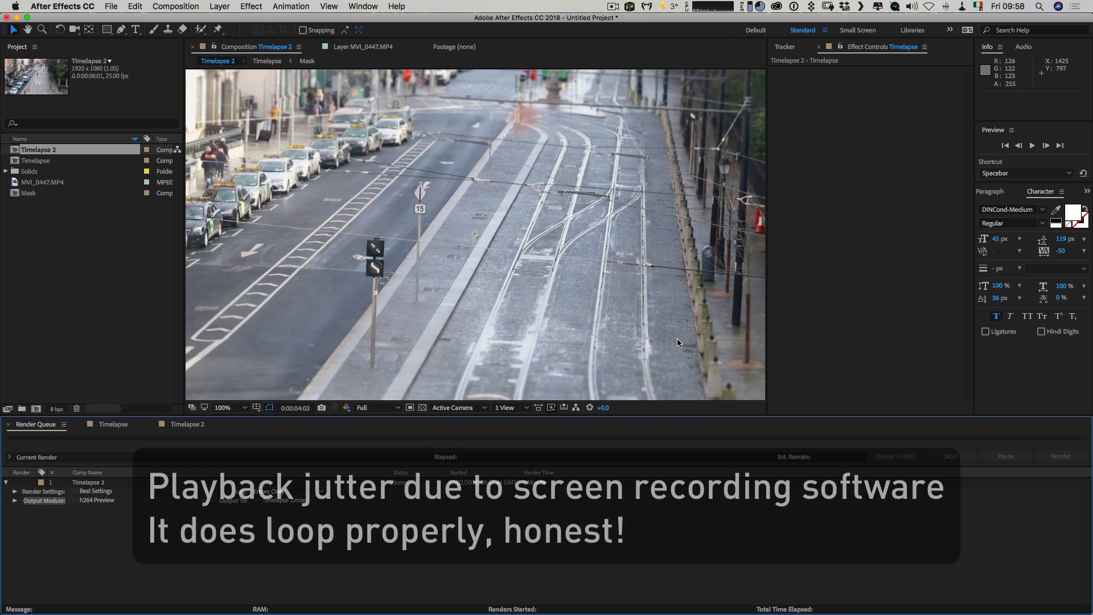
Switch to Finder, open the rendered Timelapse 2.mov in QuickTime Player, and set its playback to loop.
key(super+Tab)
key(super+Tab)
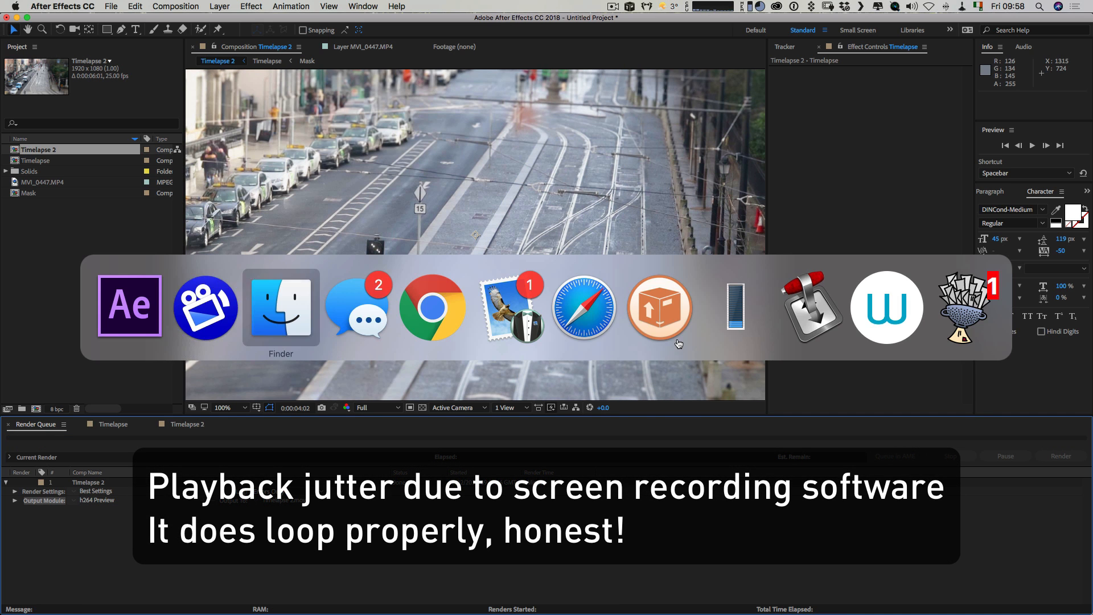
double_click(527, 153)
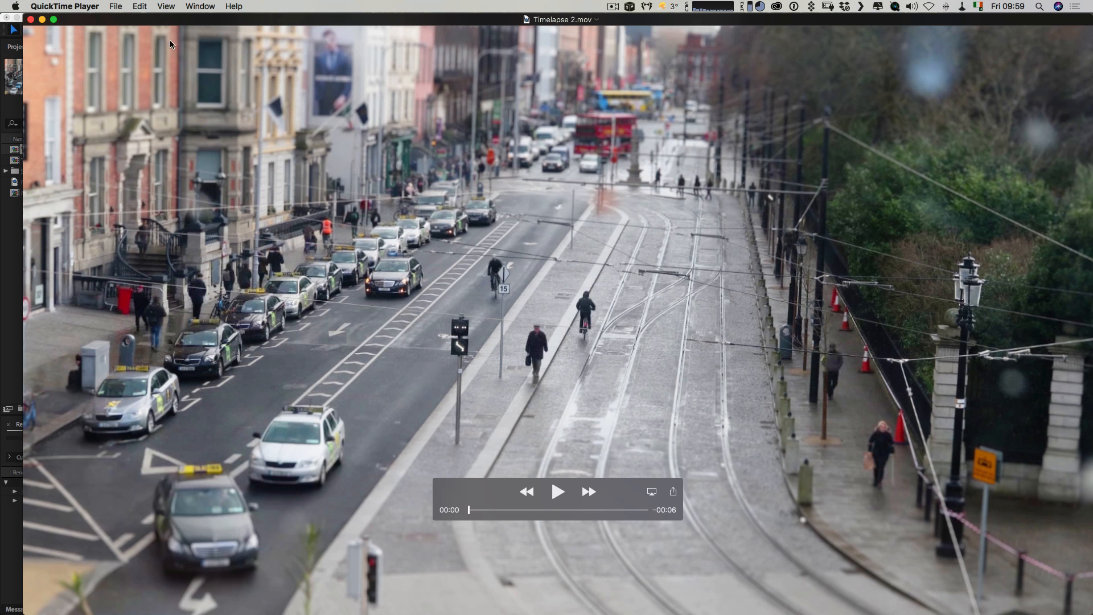
click(165, 6)
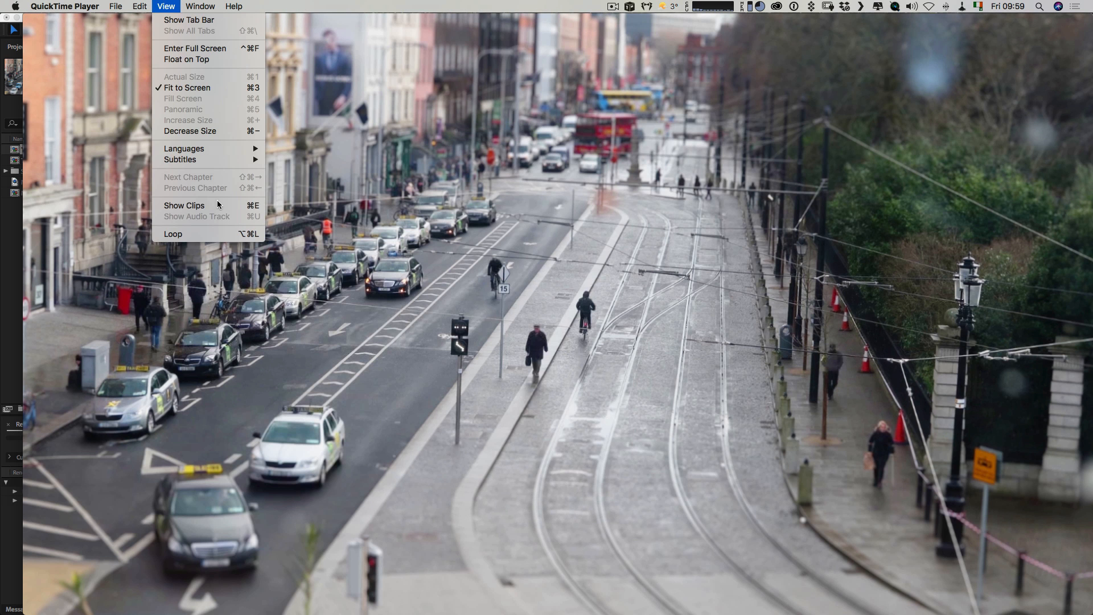
click(222, 233)
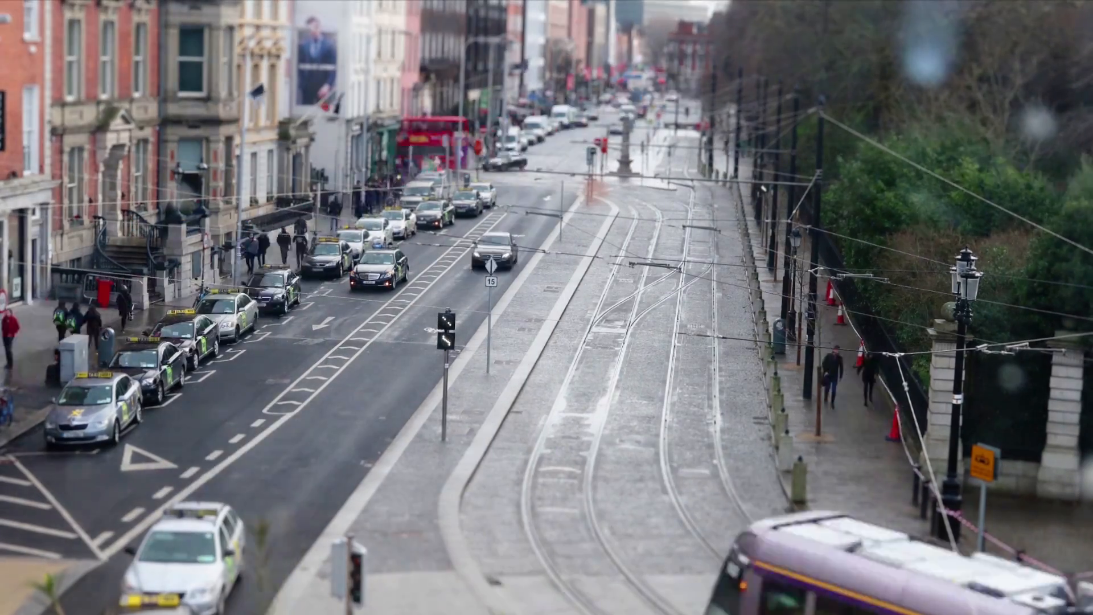